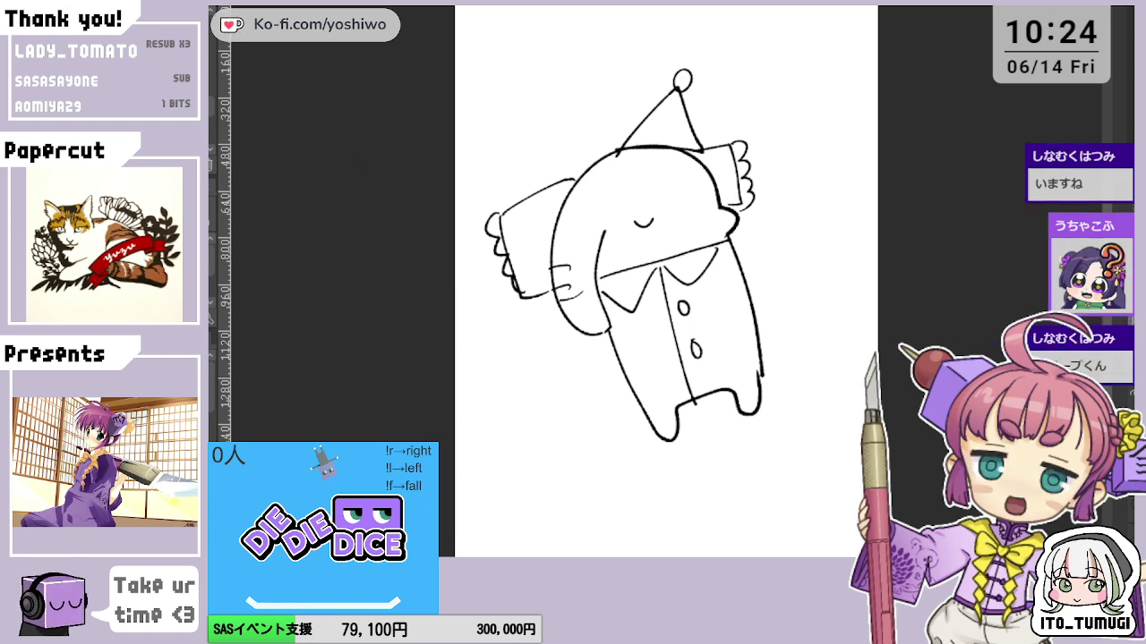
Clear the canvas and draw a wide creature head outline with two pointed ears and a jagged lower edge
key("Delete")
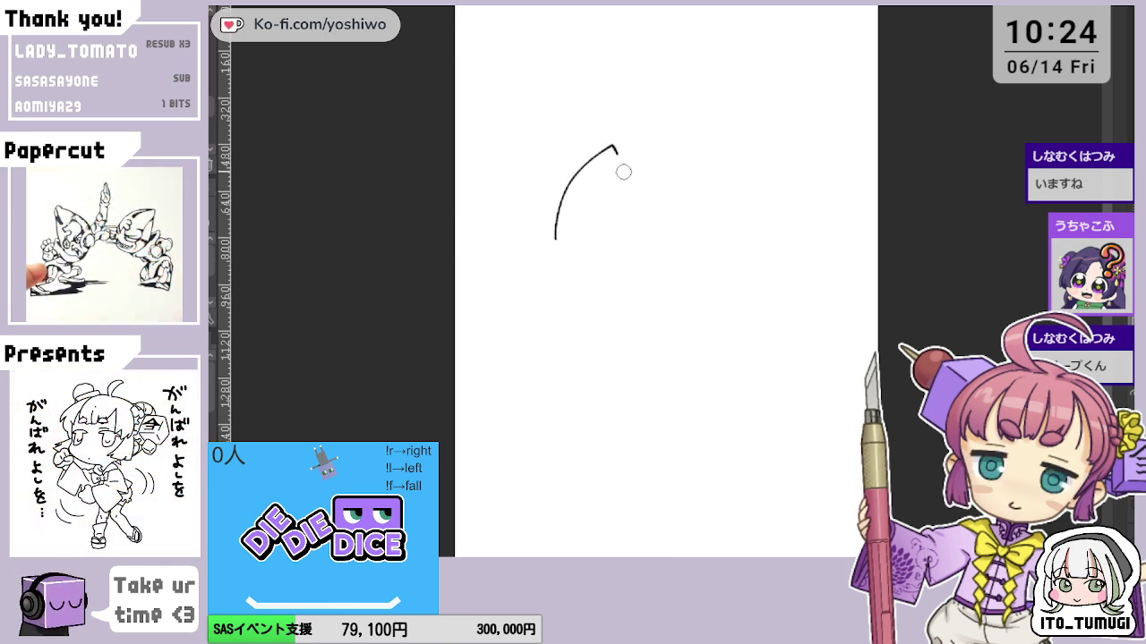
mouse_move(624, 172)
left_mouse_down()
mouse_move(653, 209)
mouse_move(742, 149)
mouse_move(749, 238)
mouse_move(813, 372)
left_mouse_up()
mouse_move(556, 240)
left_mouse_down()
mouse_move(491, 335)
mouse_move(545, 367)
mouse_move(551, 461)
mouse_move(681, 432)
mouse_move(726, 394)
mouse_move(812, 373)
left_mouse_up()
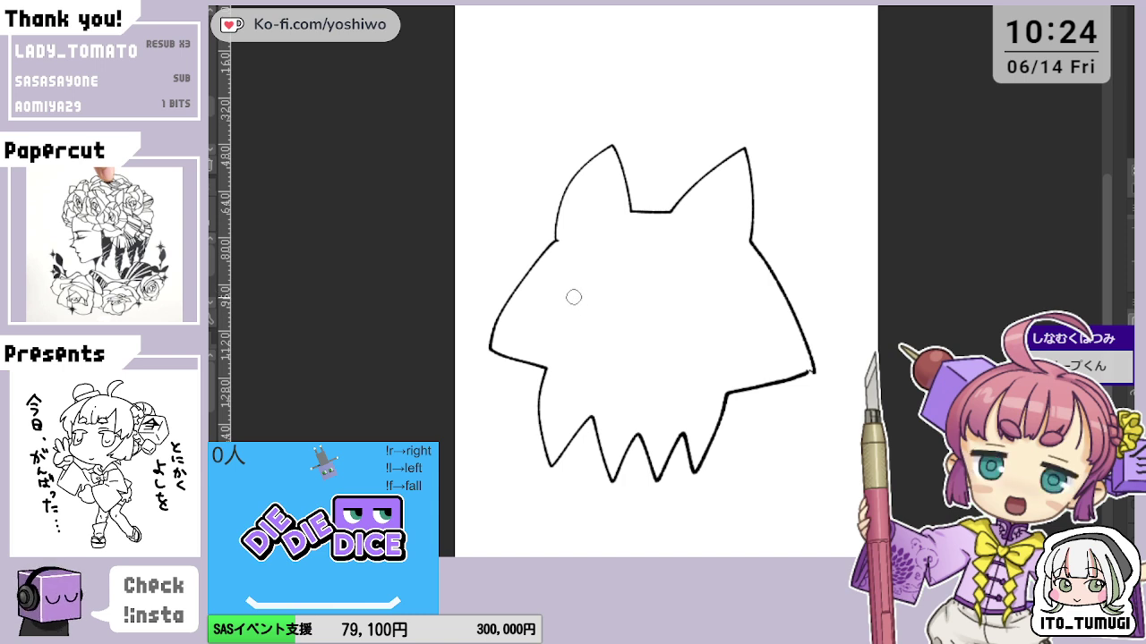
Draw two slanted angular eyes with small pupils on the creature's face and outline a broad body below the head
left_click_drag(557, 278, 600, 320)
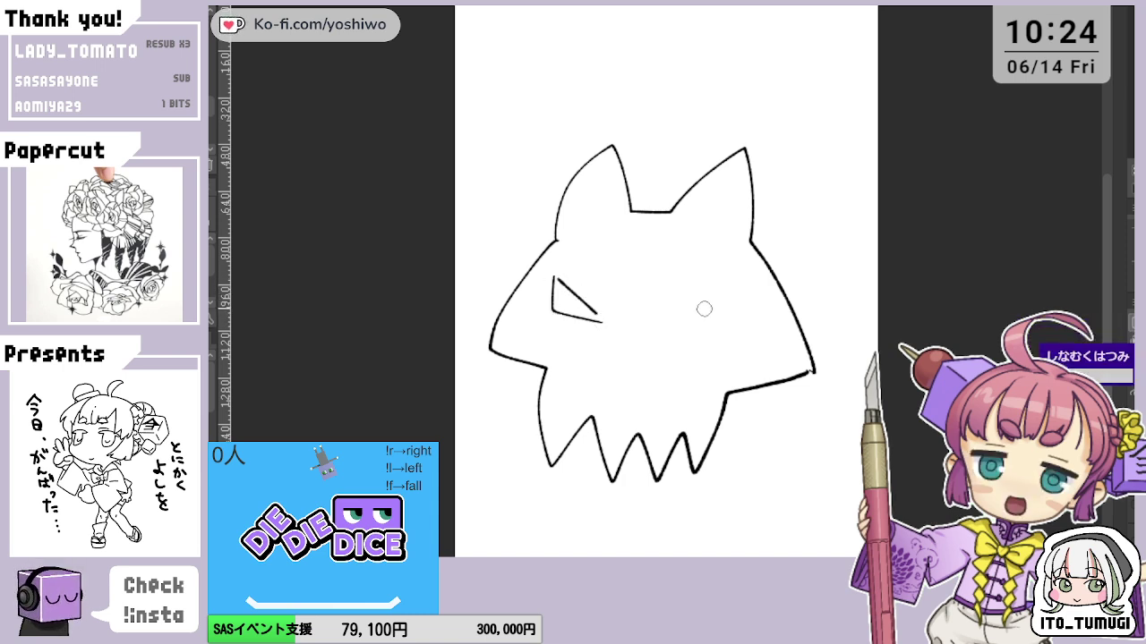
left_click_drag(678, 313, 741, 294)
left_click_drag(741, 295, 670, 318)
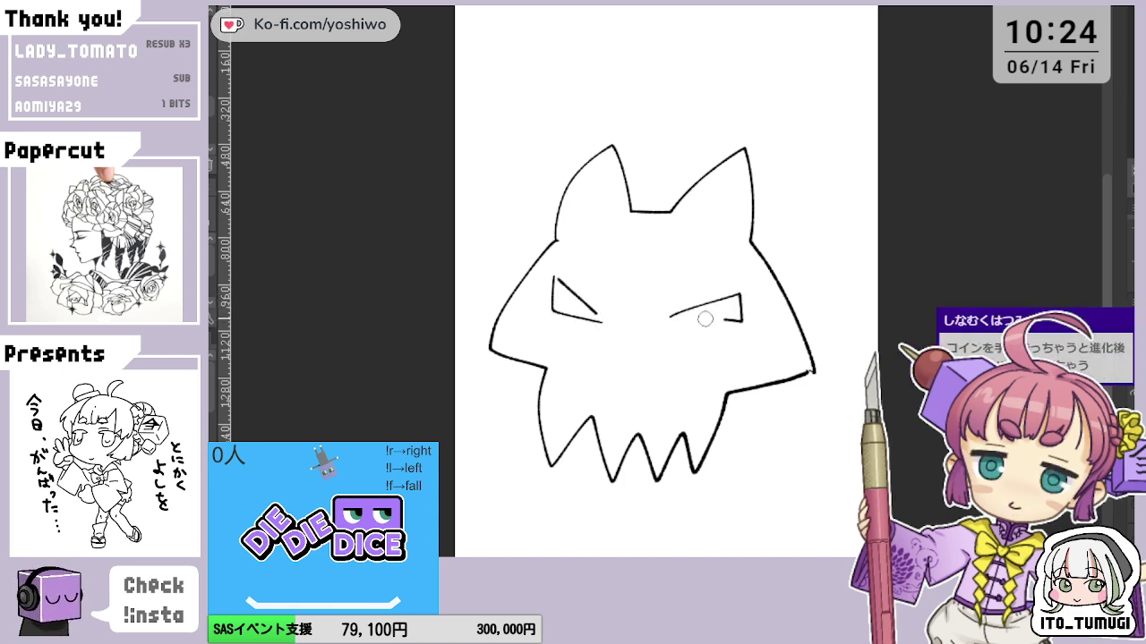
left_click(580, 304)
left_click(707, 310)
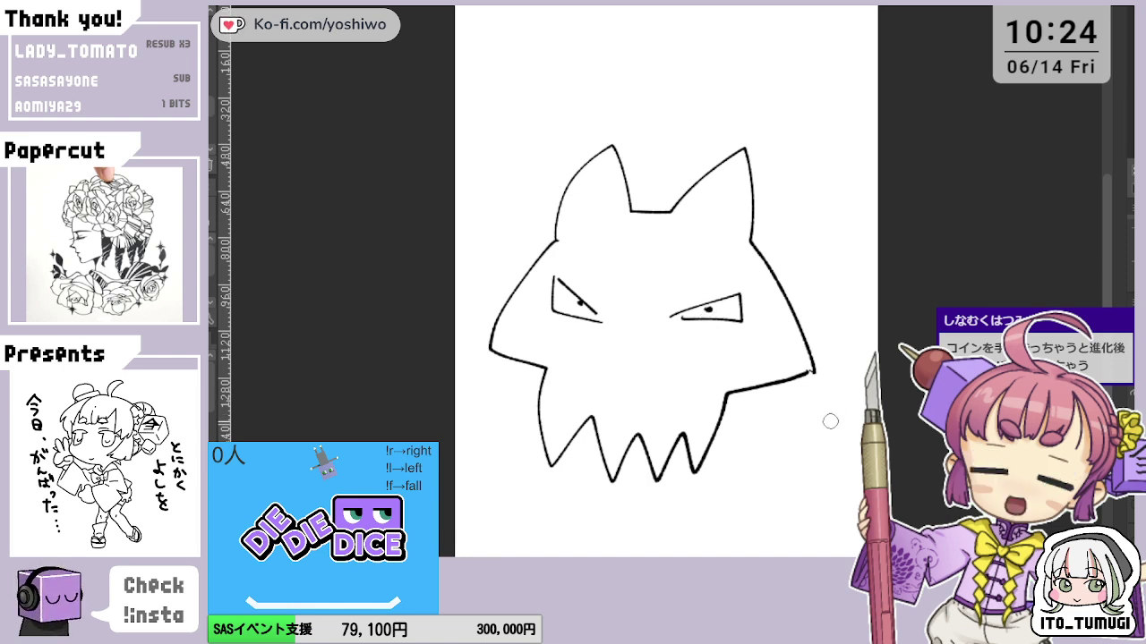
left_click_drag(810, 374, 818, 515)
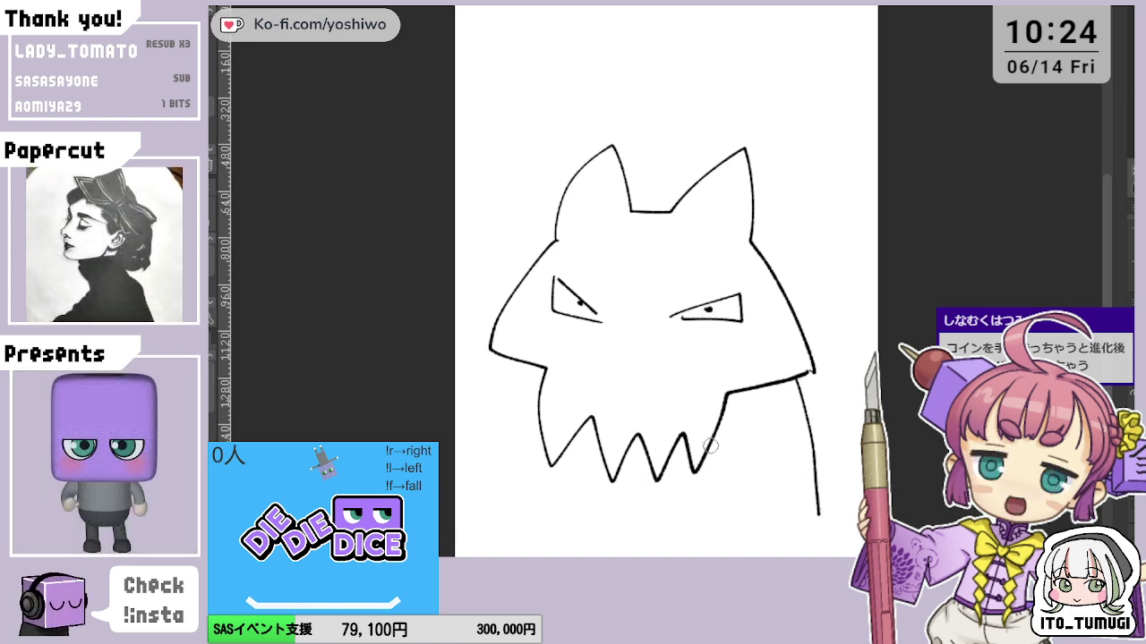
mouse_move(532, 362)
left_mouse_down()
mouse_move(525, 512)
mouse_move(770, 530)
mouse_move(815, 519)
left_mouse_up()
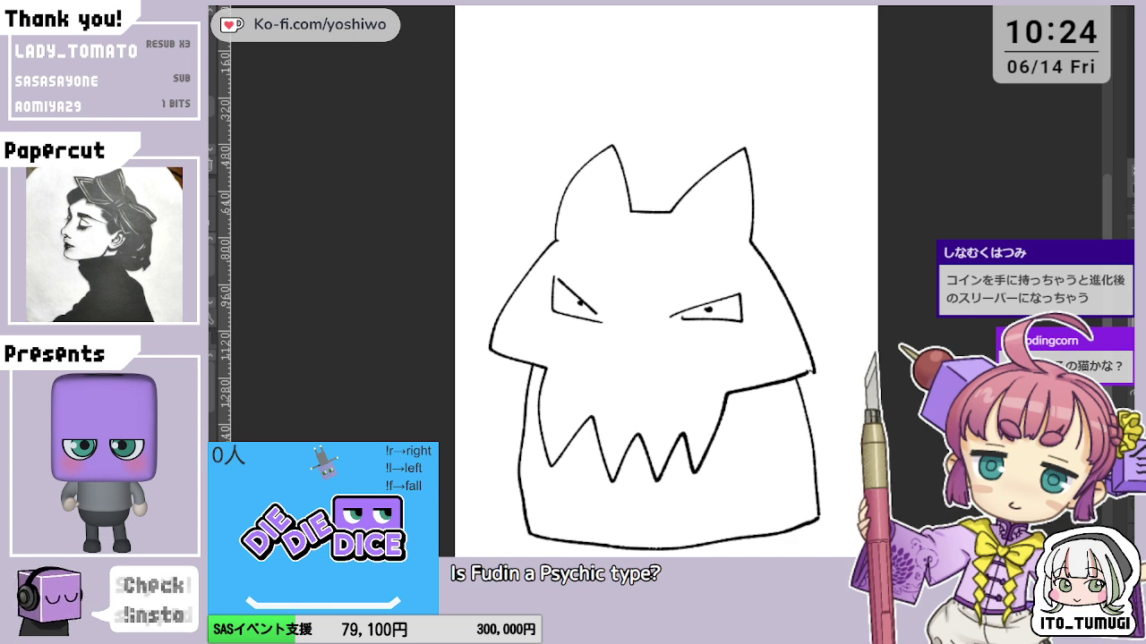
Clear the canvas and draw a rounded cat head with two pointed ears, closed curved eyes and a small oval mouth
key("Delete")
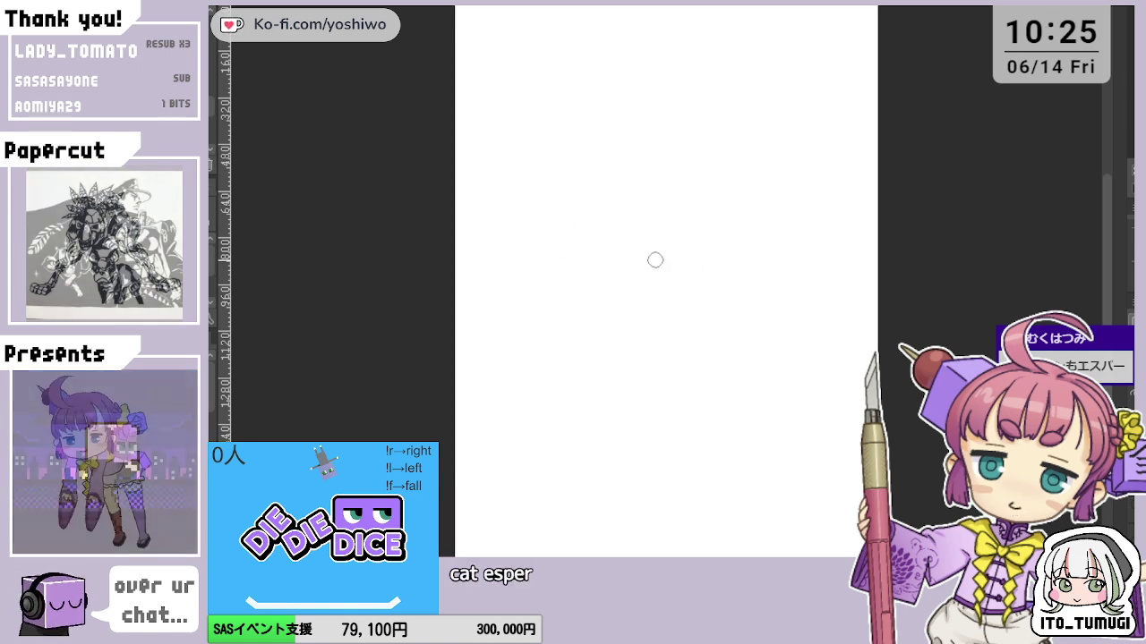
mouse_move(660, 261)
left_mouse_down()
mouse_move(626, 247)
mouse_move(635, 154)
mouse_move(659, 123)
mouse_move(726, 152)
left_mouse_up()
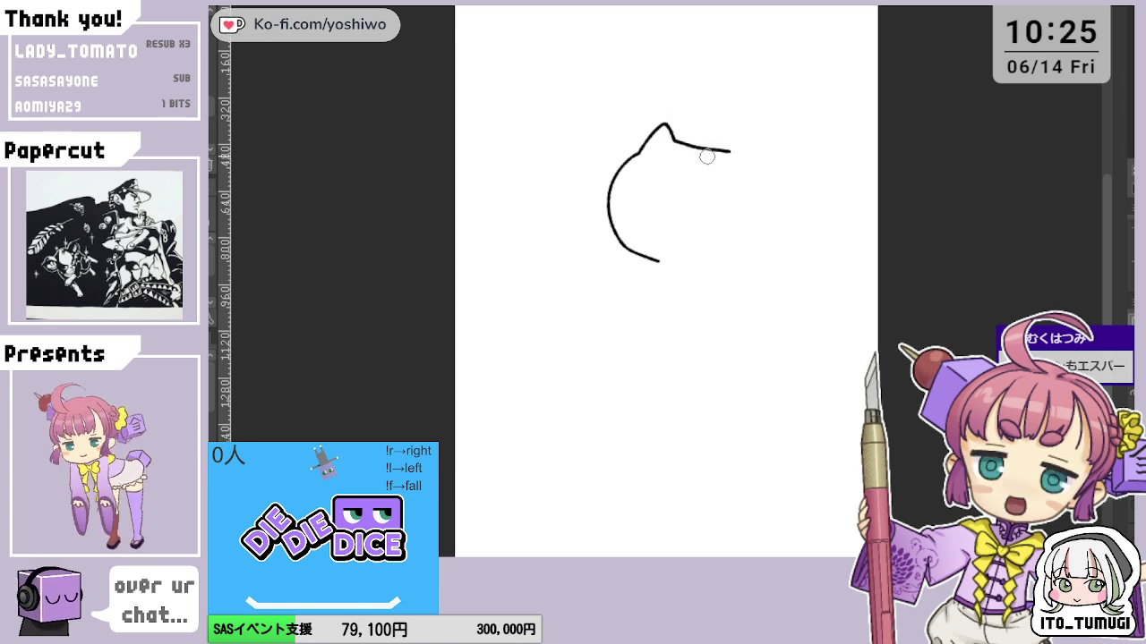
key("ctrl+z")
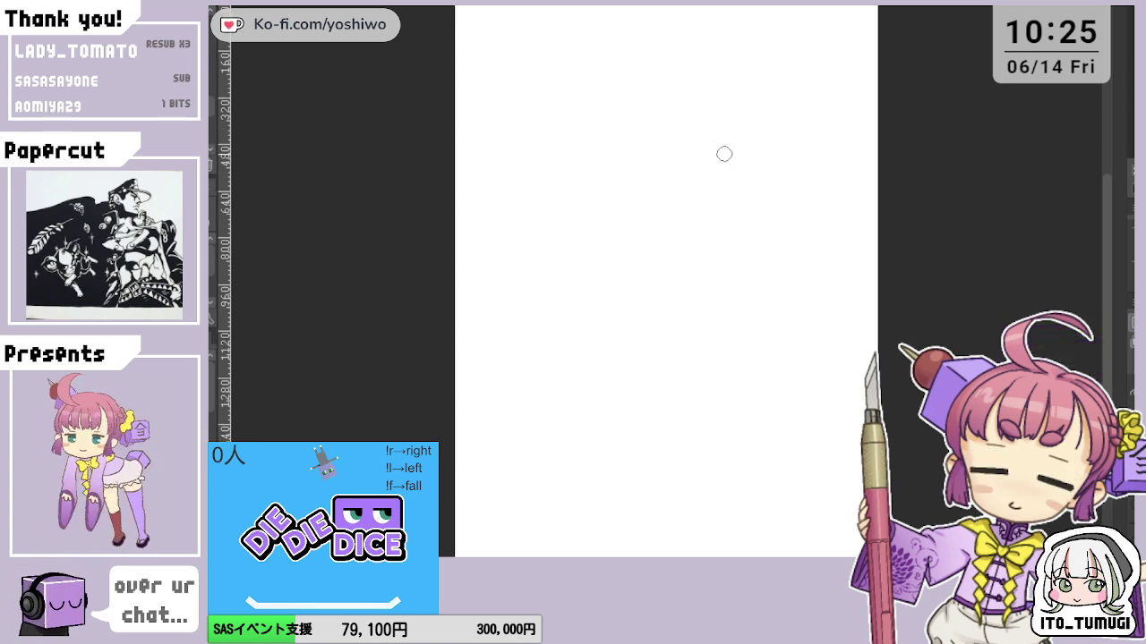
mouse_move(706, 232)
left_mouse_down()
mouse_move(667, 205)
mouse_move(723, 80)
mouse_move(742, 111)
mouse_move(787, 95)
mouse_move(808, 108)
mouse_move(833, 194)
mouse_move(775, 239)
mouse_move(711, 237)
left_mouse_up()
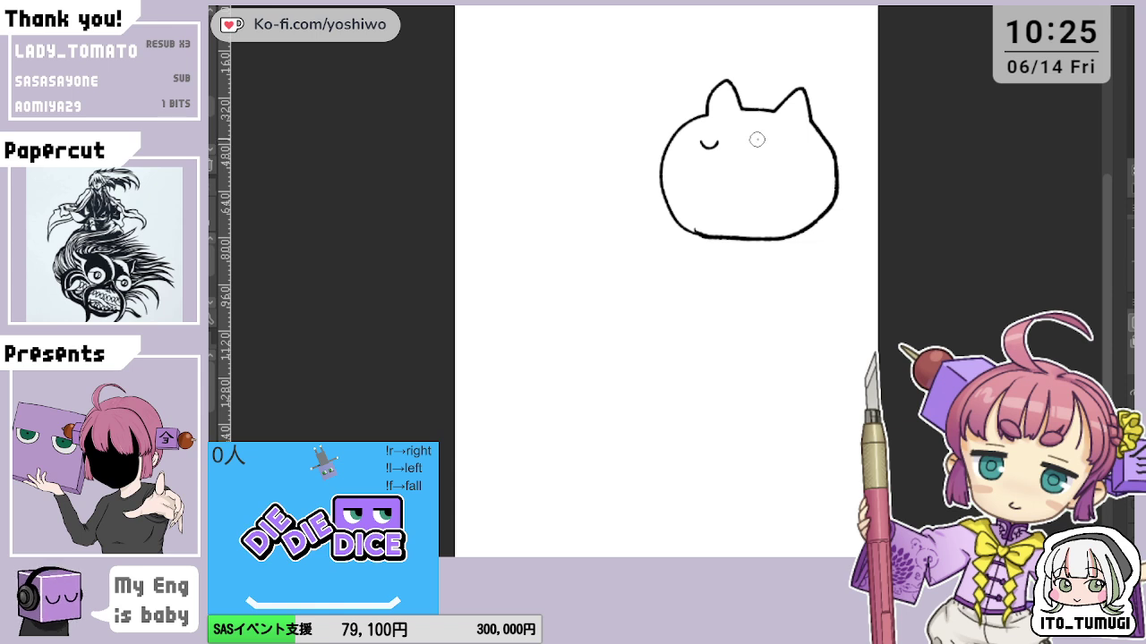
mouse_move(738, 168)
left_mouse_down()
mouse_move(722, 168)
mouse_move(738, 180)
left_mouse_up()
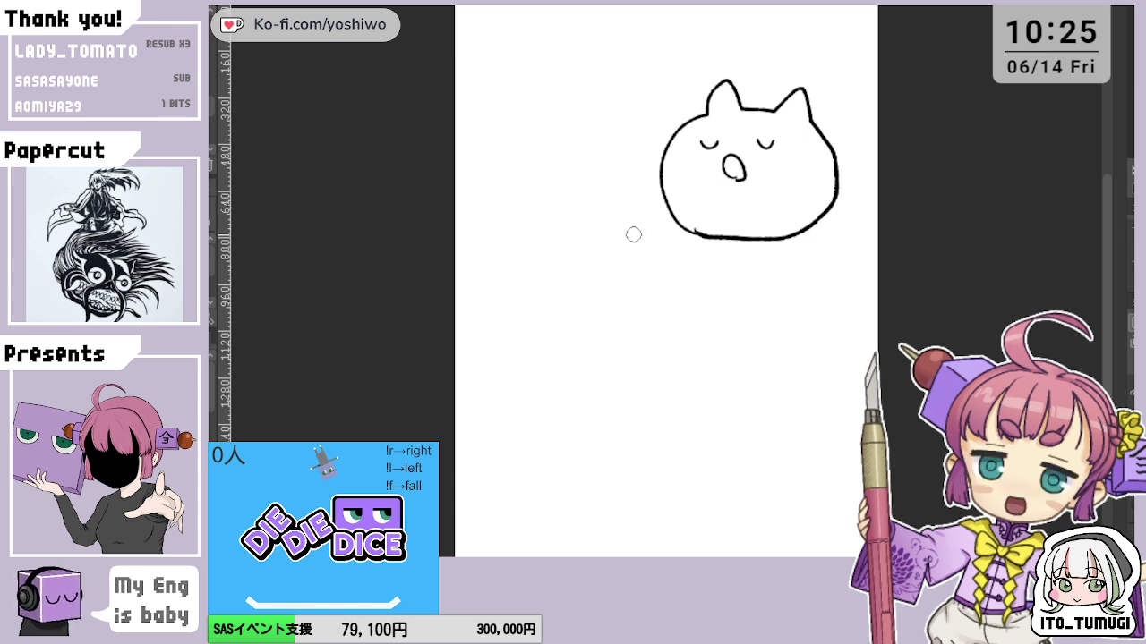
Draw the upper line of the cat's far arm stretching forward from the head, ending in an open paw with pads
left_click_drag(687, 231, 607, 232)
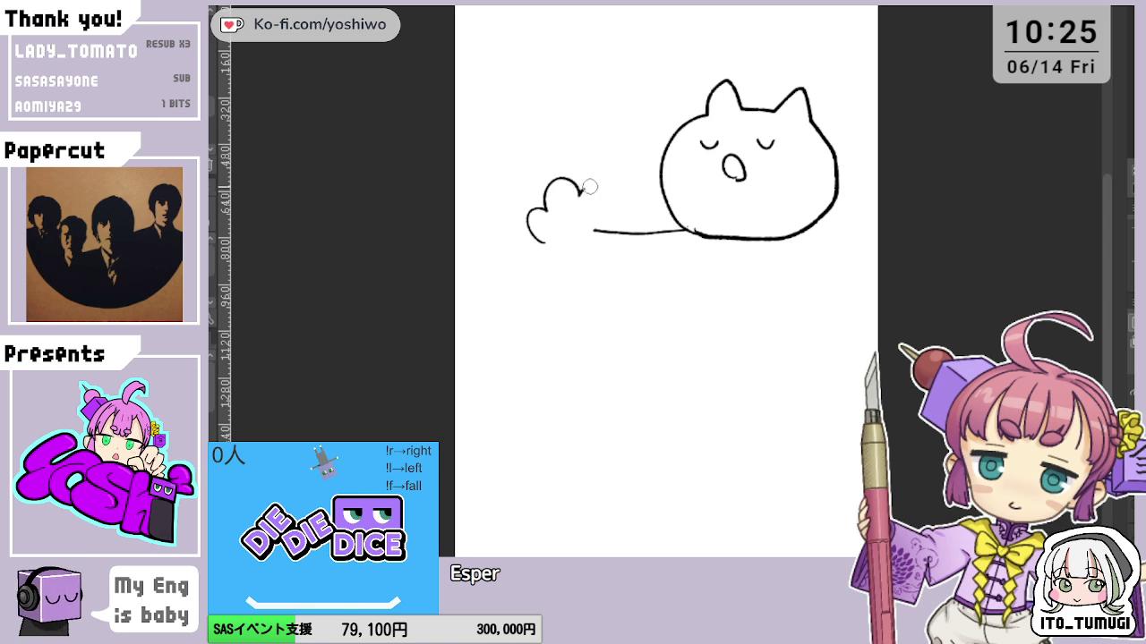
mouse_move(589, 187)
left_mouse_down()
mouse_move(602, 215)
mouse_move(543, 226)
mouse_move(571, 201)
left_mouse_up()
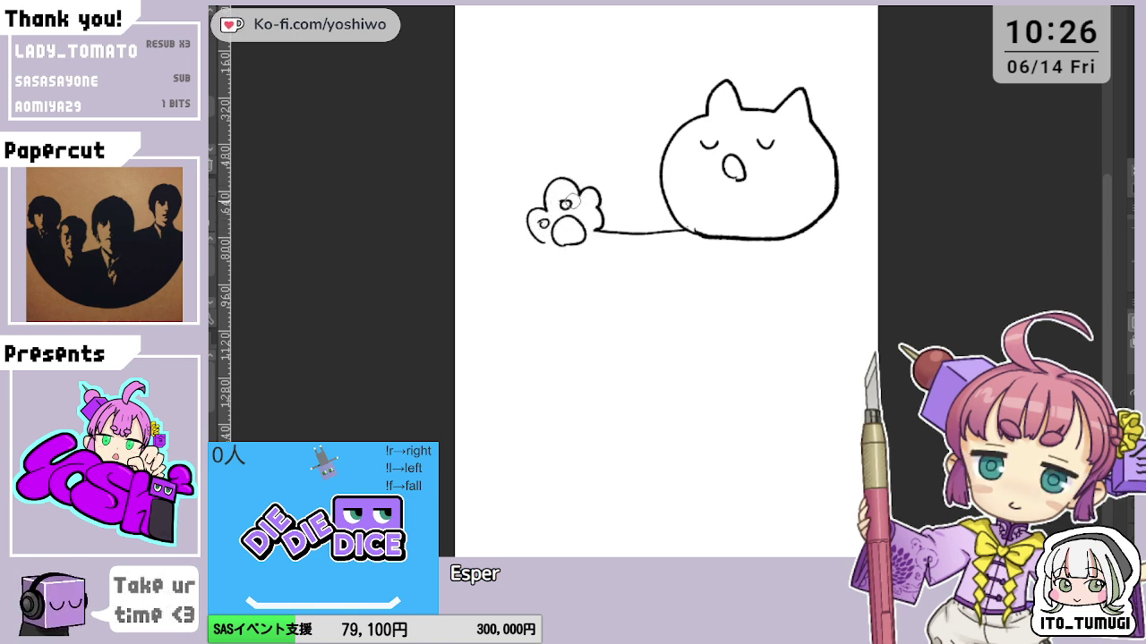
left_click_drag(540, 245, 589, 254)
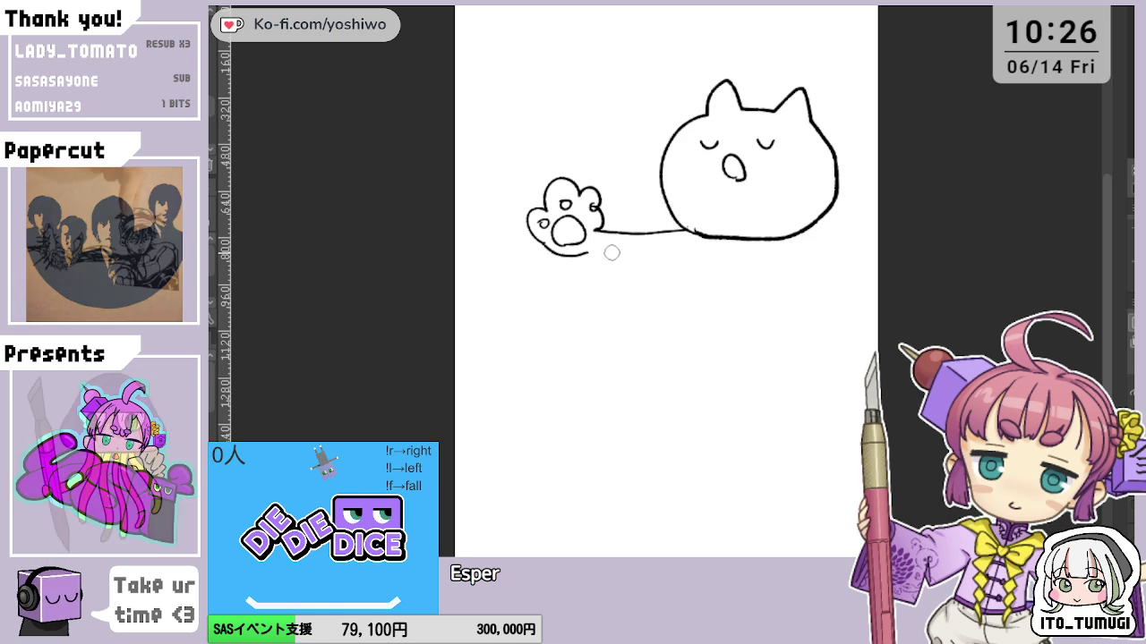
Draw a second open paw with pads below the cat's head and add the upper line of its arm
mouse_move(633, 293)
left_mouse_down()
mouse_move(629, 262)
mouse_move(683, 246)
left_mouse_up()
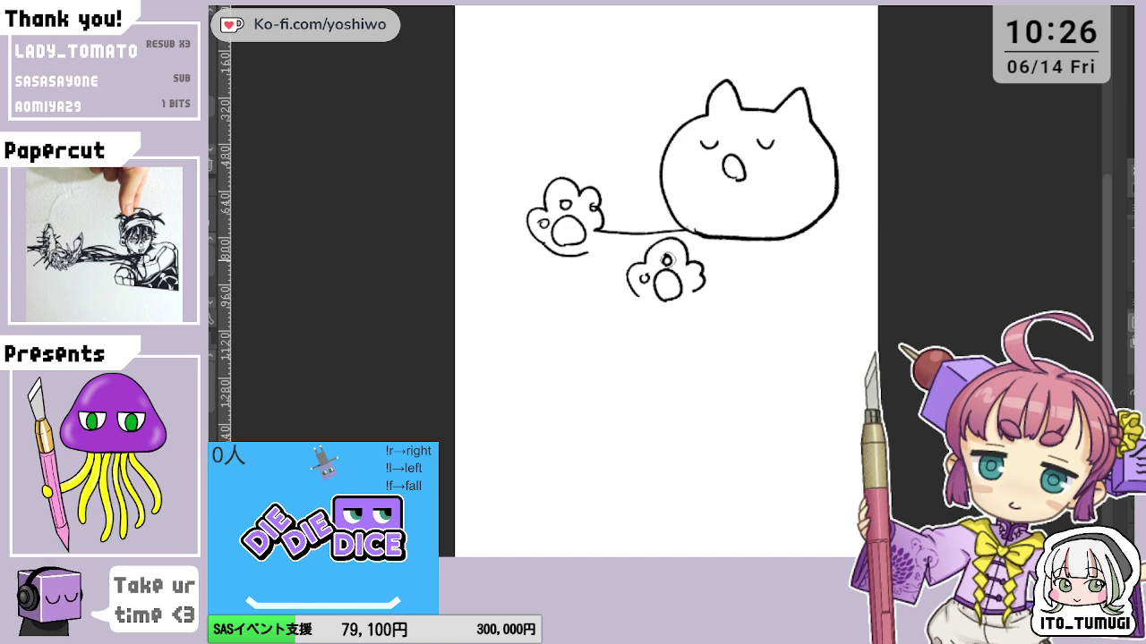
left_click_drag(682, 265, 683, 266)
mouse_move(641, 297)
left_mouse_down()
mouse_move(689, 299)
mouse_move(704, 283)
left_mouse_up()
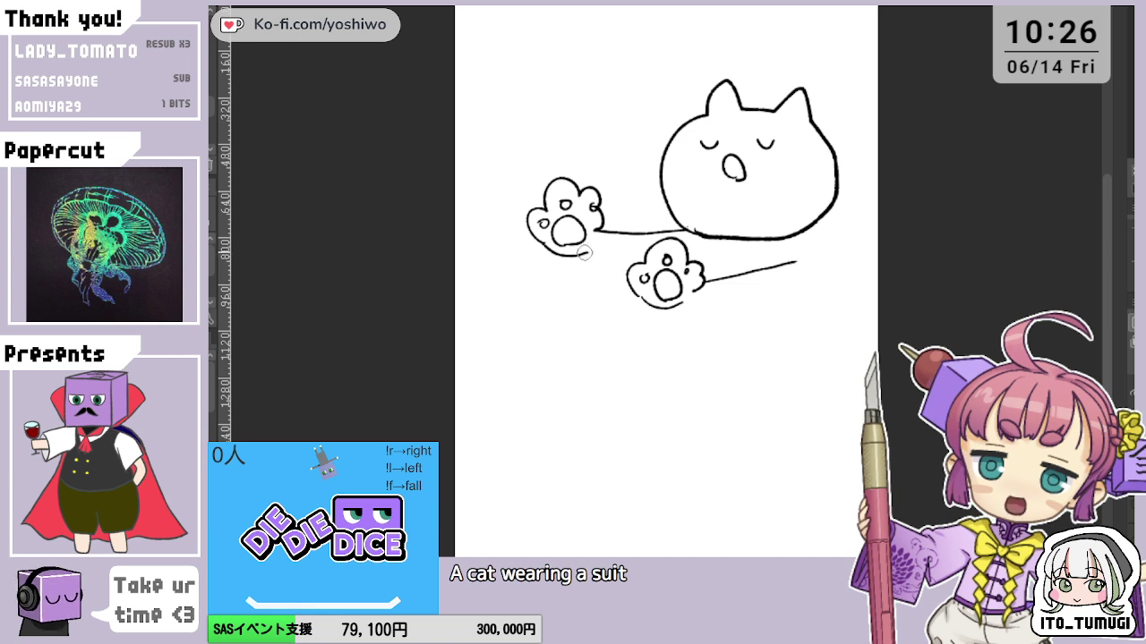
Add a cuff and underside to the far arm, then draw the cat's back line and the near arm's underside
mouse_move(598, 233)
left_mouse_down()
mouse_move(598, 260)
mouse_move(619, 262)
left_mouse_up()
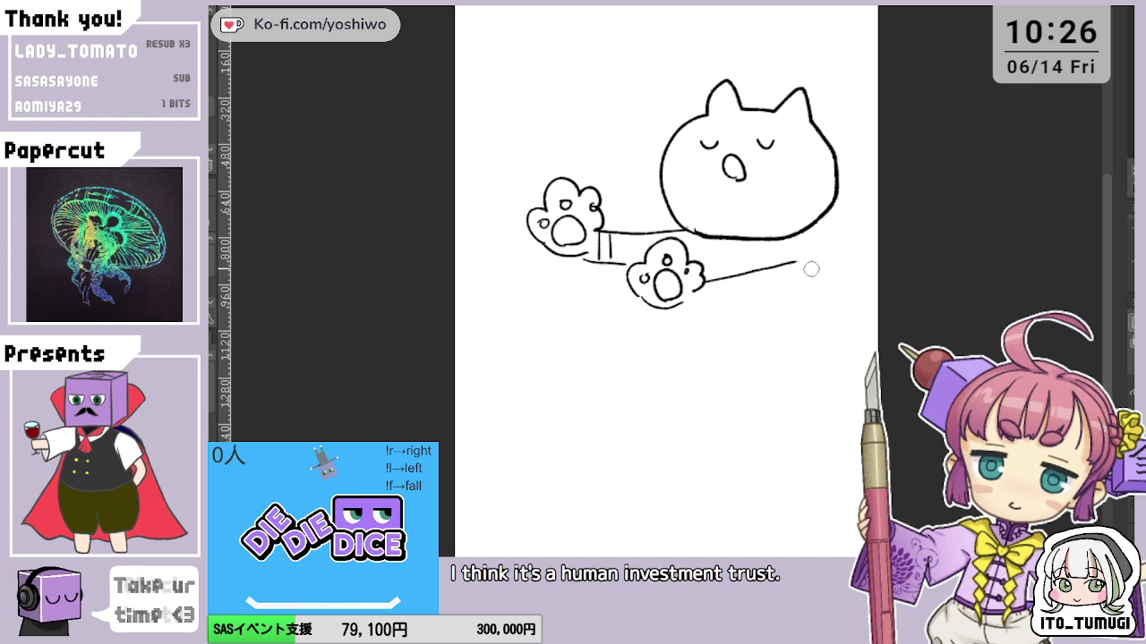
left_click_drag(817, 265, 830, 394)
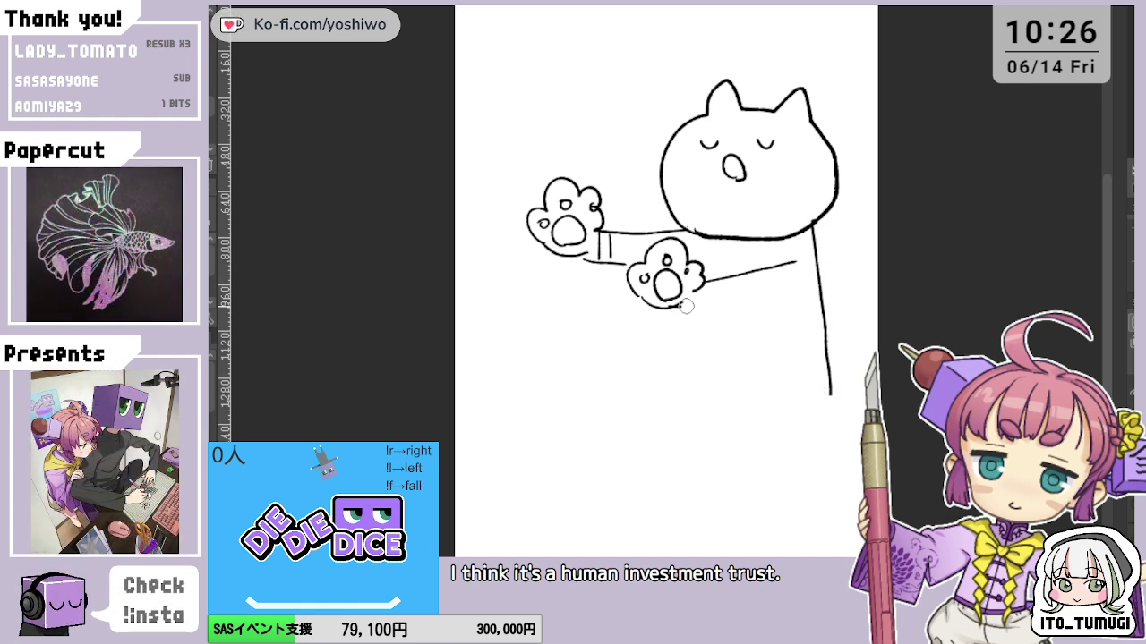
left_click_drag(678, 305, 770, 293)
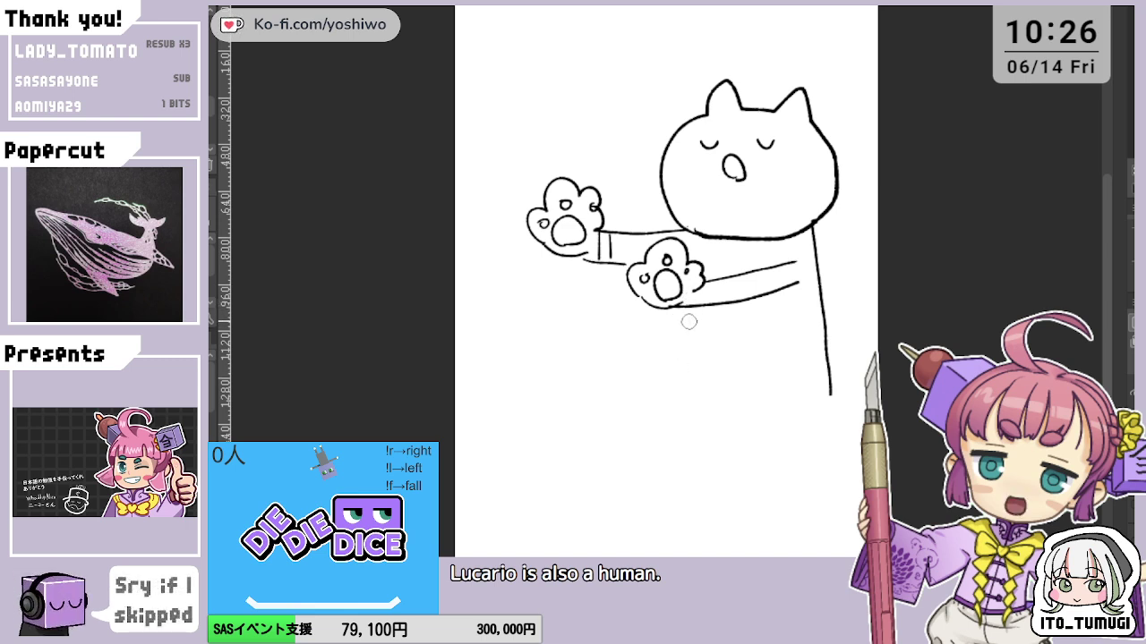
Draw the front of the torso and wavy legs ending in feet with small pads, and add a cuff to the near arm
left_click_drag(689, 309, 676, 387)
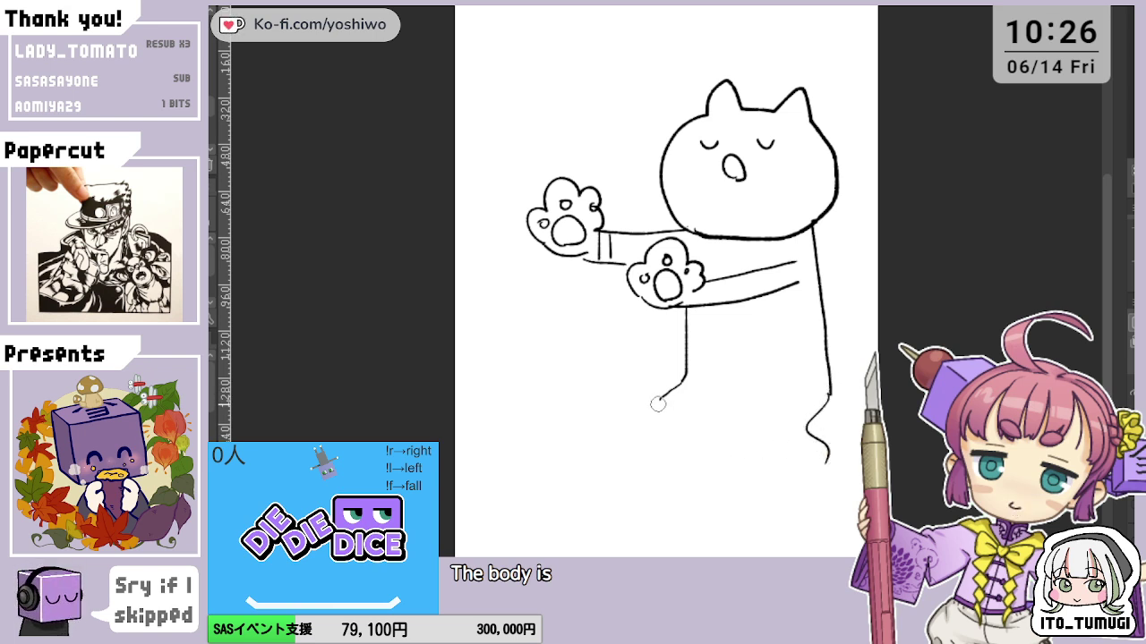
mouse_move(660, 391)
left_mouse_down()
mouse_move(662, 455)
mouse_move(716, 506)
left_mouse_up()
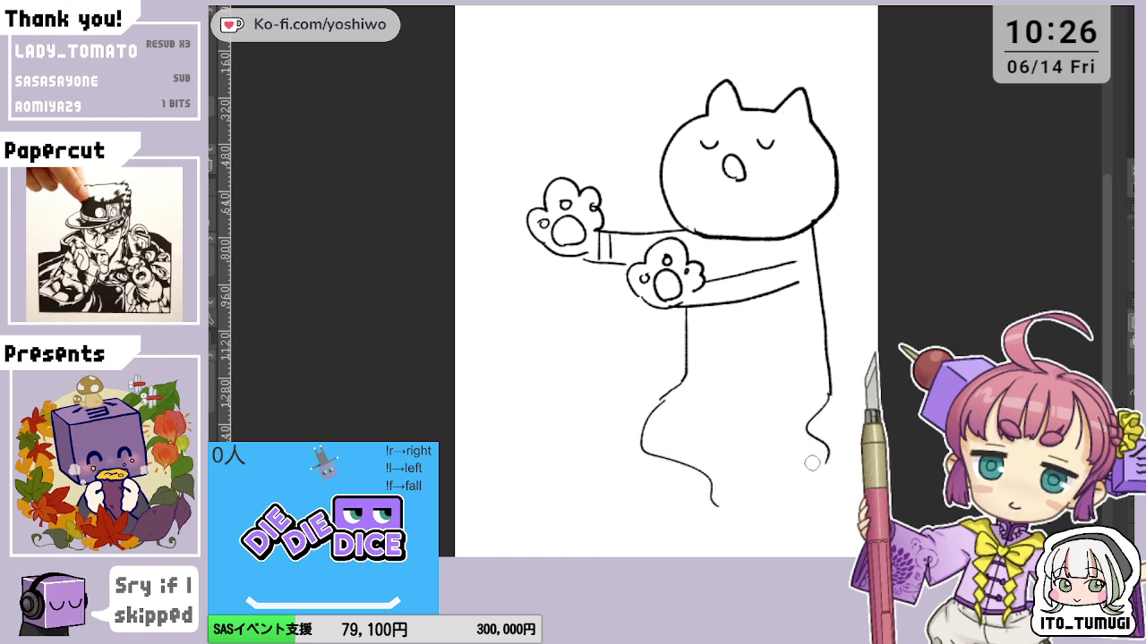
mouse_move(823, 461)
left_mouse_down()
mouse_move(757, 509)
mouse_move(757, 527)
mouse_move(837, 522)
mouse_move(814, 528)
left_mouse_up()
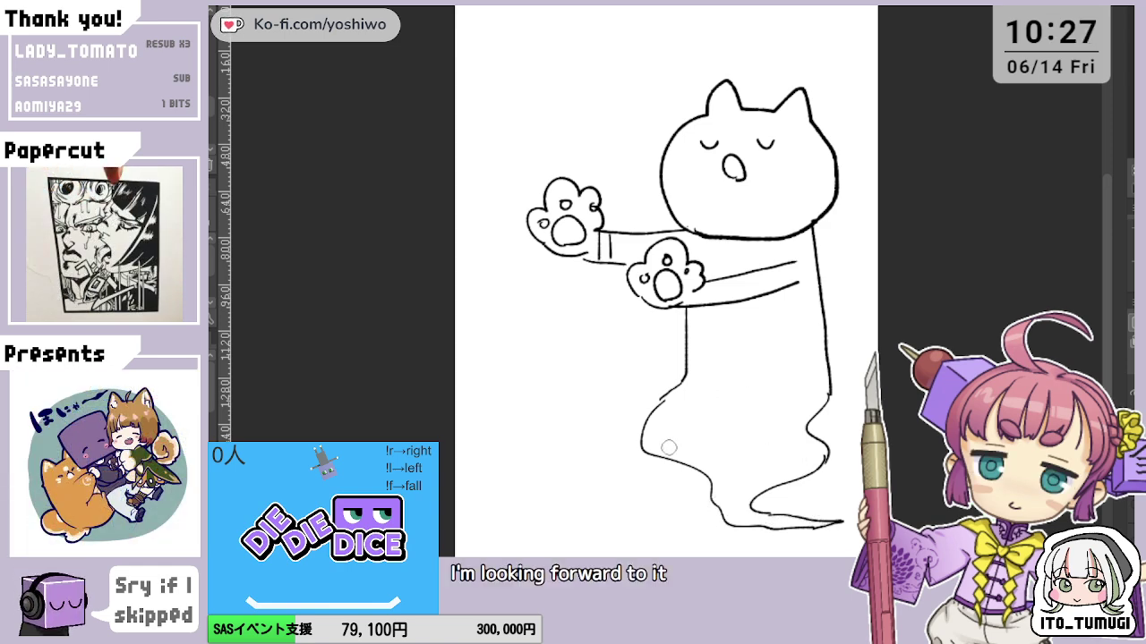
mouse_move(669, 447)
left_mouse_down()
mouse_move(646, 444)
mouse_move(673, 447)
left_mouse_up()
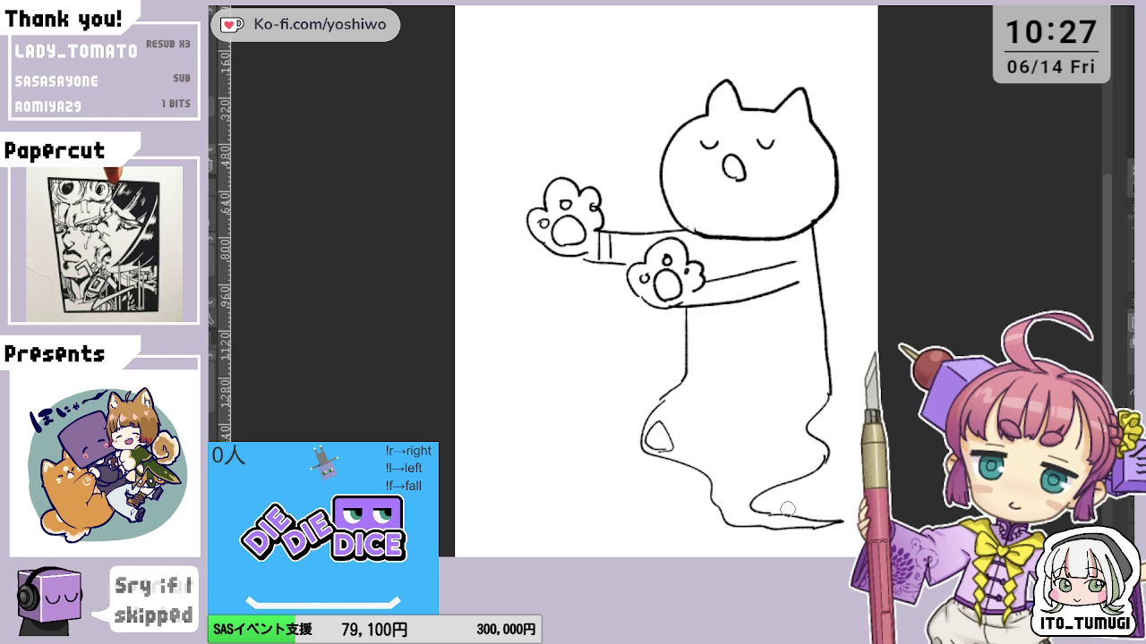
left_click_drag(817, 508, 827, 510)
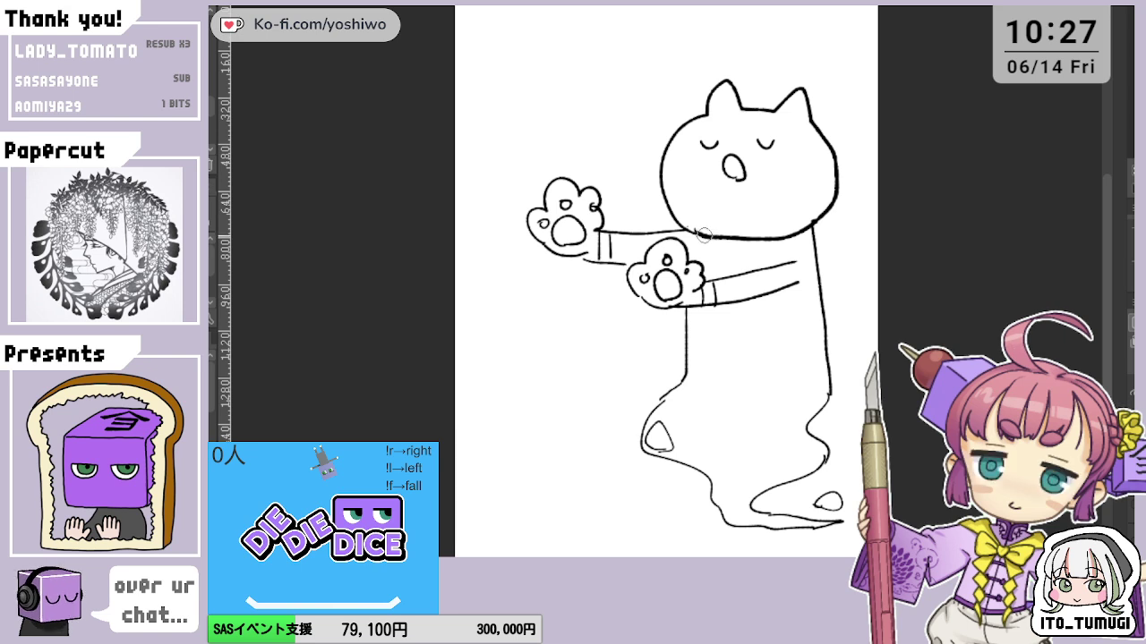
Draw a suit on the cat with collar, lapels and tie, a front opening line and a jacket hem across the waist
mouse_move(704, 234)
left_mouse_down()
mouse_move(716, 278)
mouse_move(768, 236)
mouse_move(794, 247)
left_mouse_up()
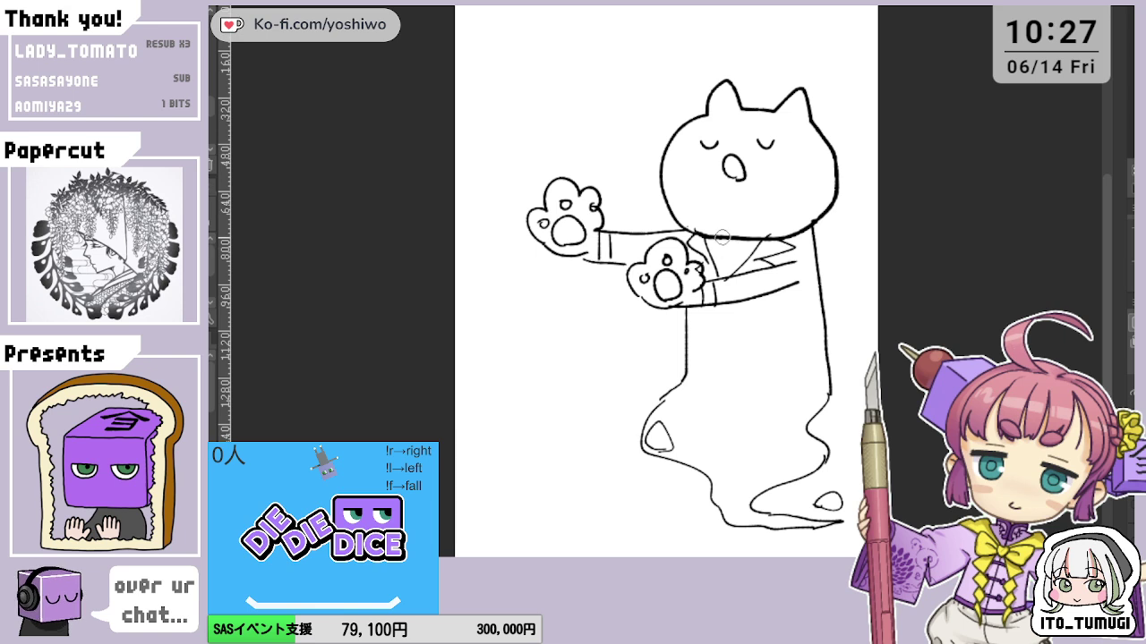
left_click_drag(731, 237, 752, 258)
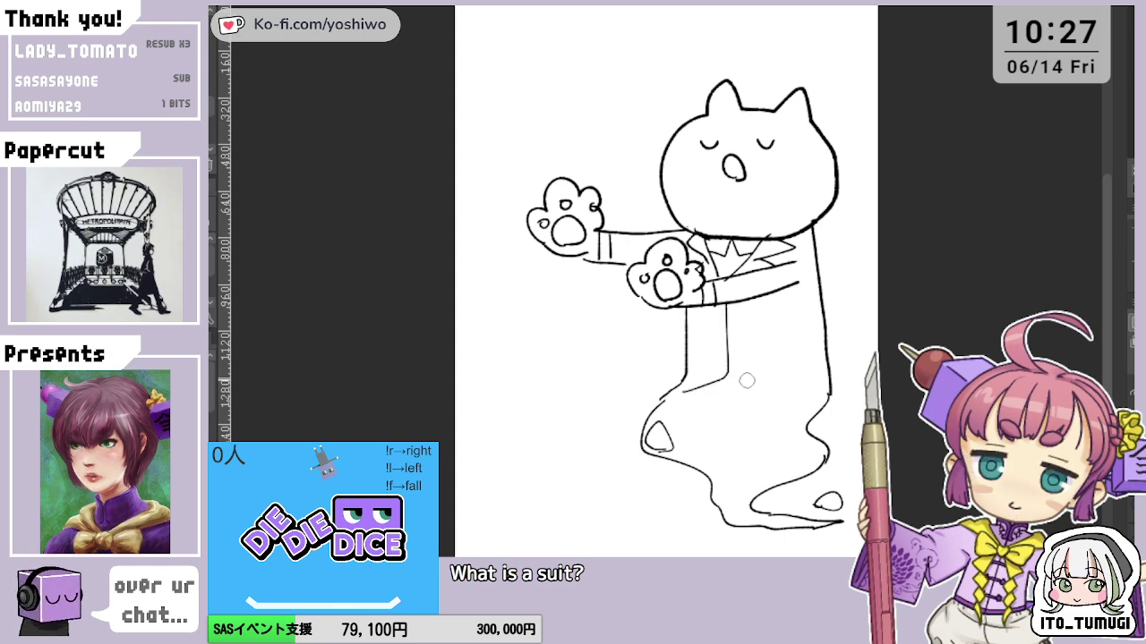
left_click_drag(729, 380, 801, 391)
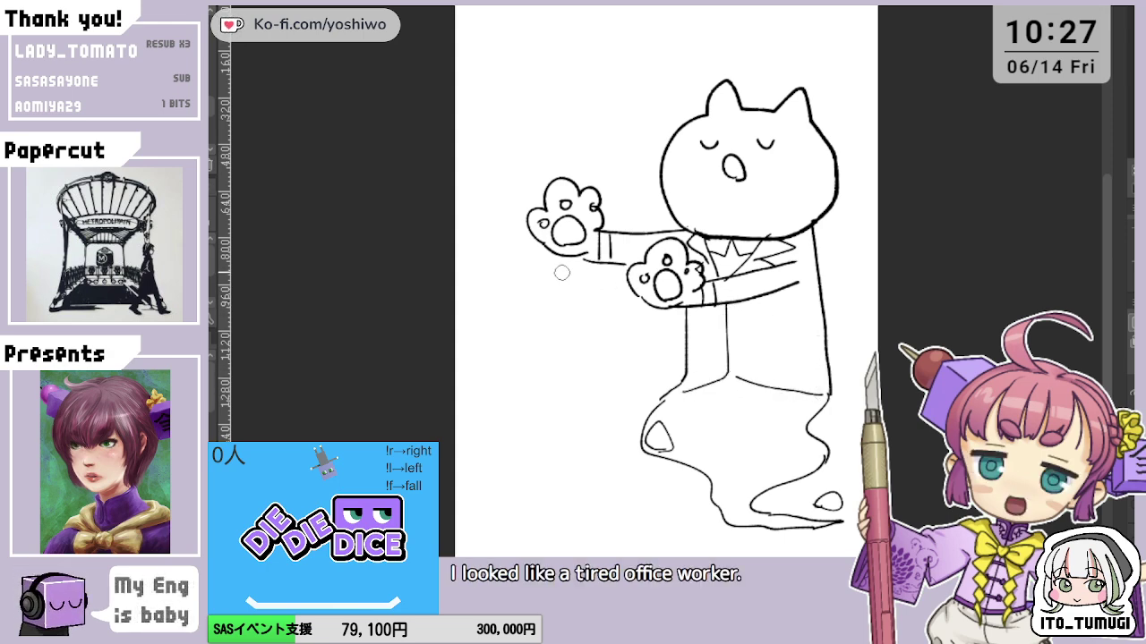
Draw four wavy lines around the outstretched paws to suggest psychic power
left_click_drag(478, 165, 482, 177)
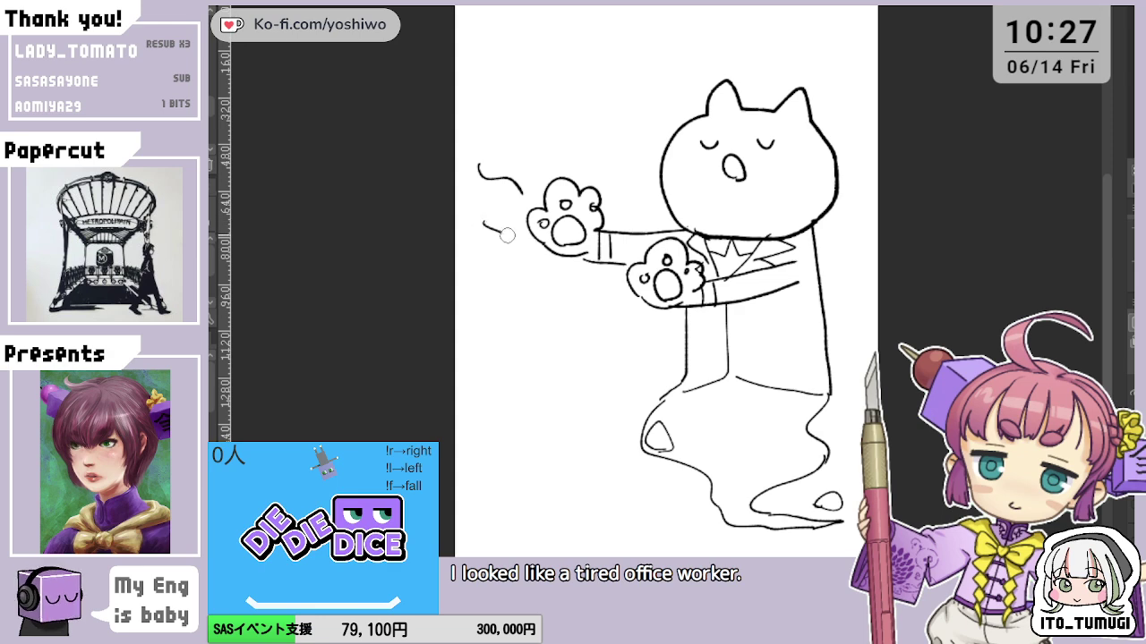
left_click_drag(506, 235, 512, 242)
left_click_drag(546, 361, 631, 311)
left_click_drag(499, 300, 617, 274)
Draw a mask band across the cat's face with oval eye holes around the closed eyes, and add cheek whiskers
scroll(567, 372, "up", 1)
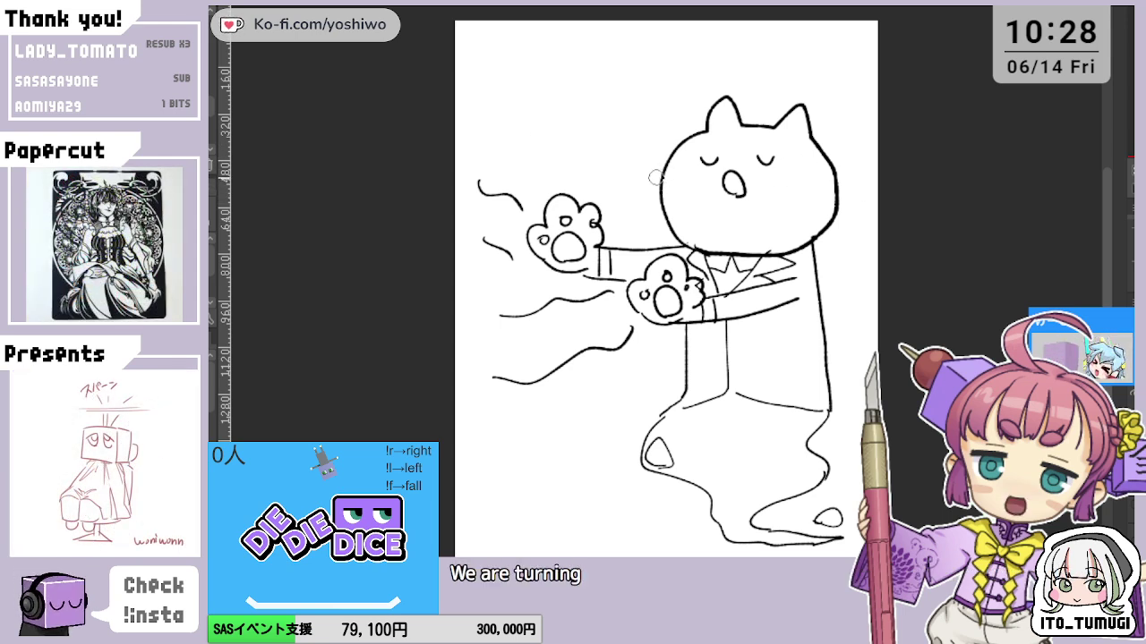
left_click_drag(658, 179, 837, 186)
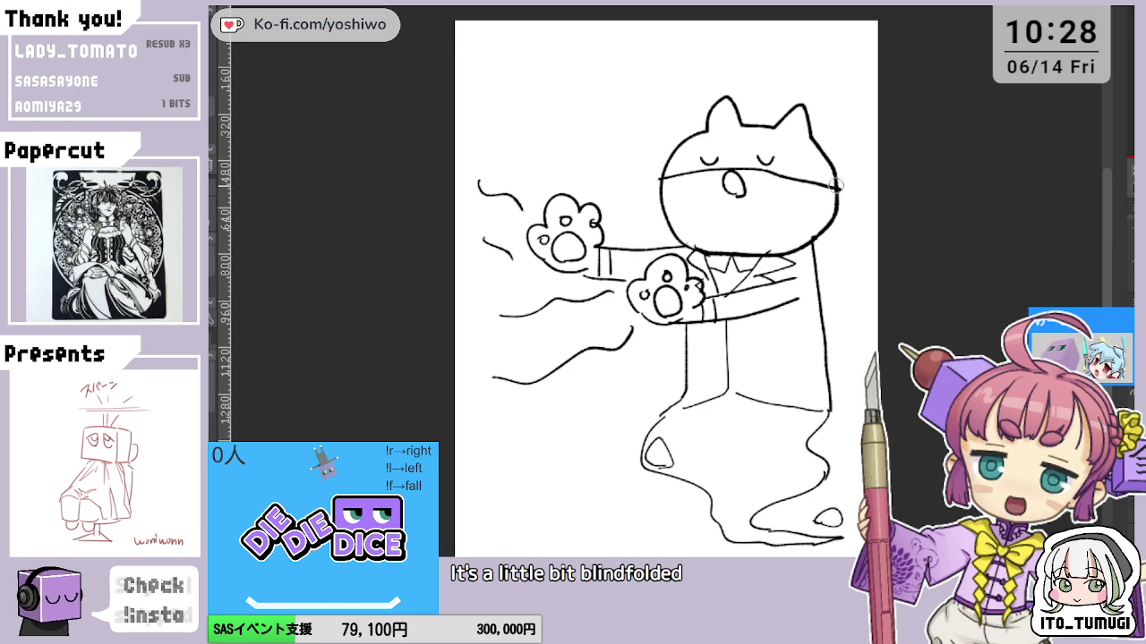
mouse_move(667, 158)
left_mouse_down()
mouse_move(753, 143)
mouse_move(819, 150)
left_mouse_up()
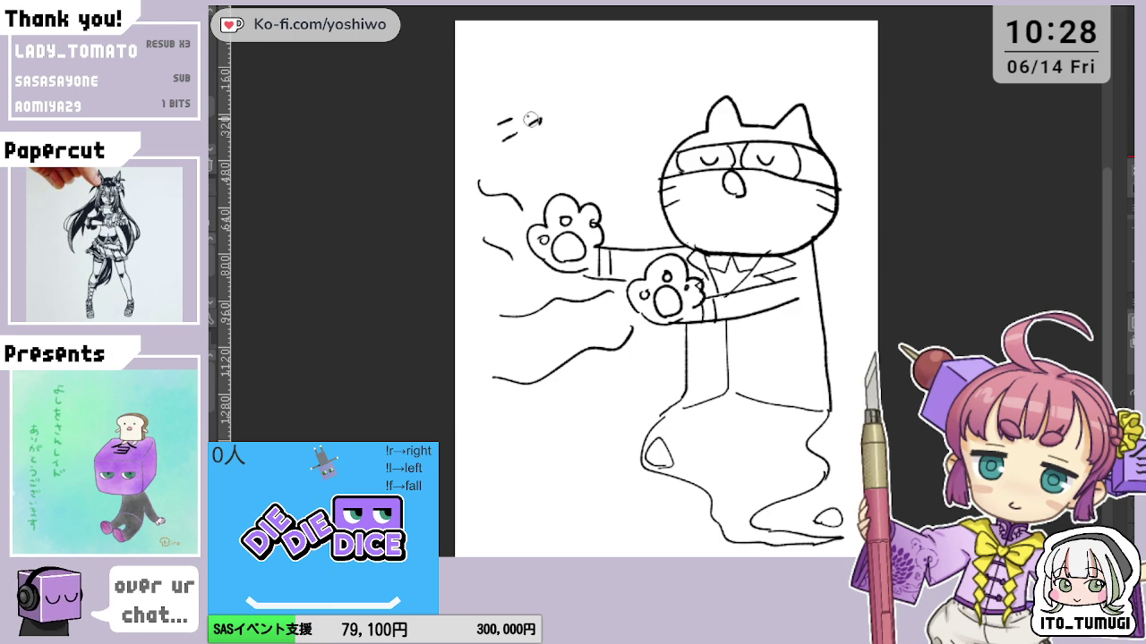
Handwrite ニャスパー as a slanted label above the cat's outstretched paws
left_click_drag(560, 111, 571, 127)
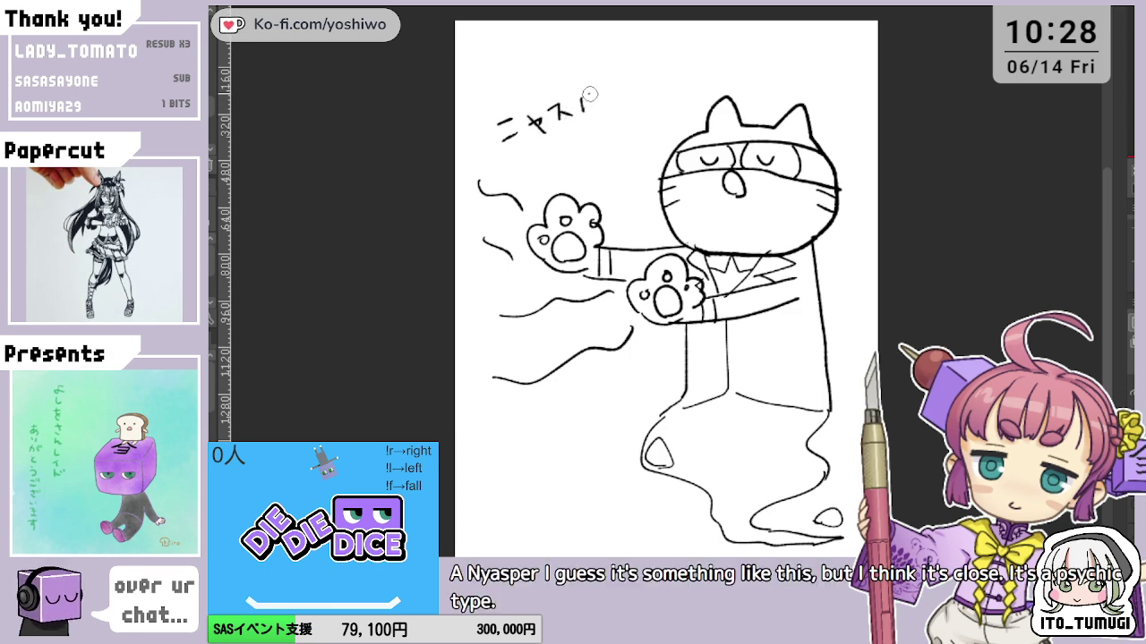
left_click_drag(611, 93, 644, 84)
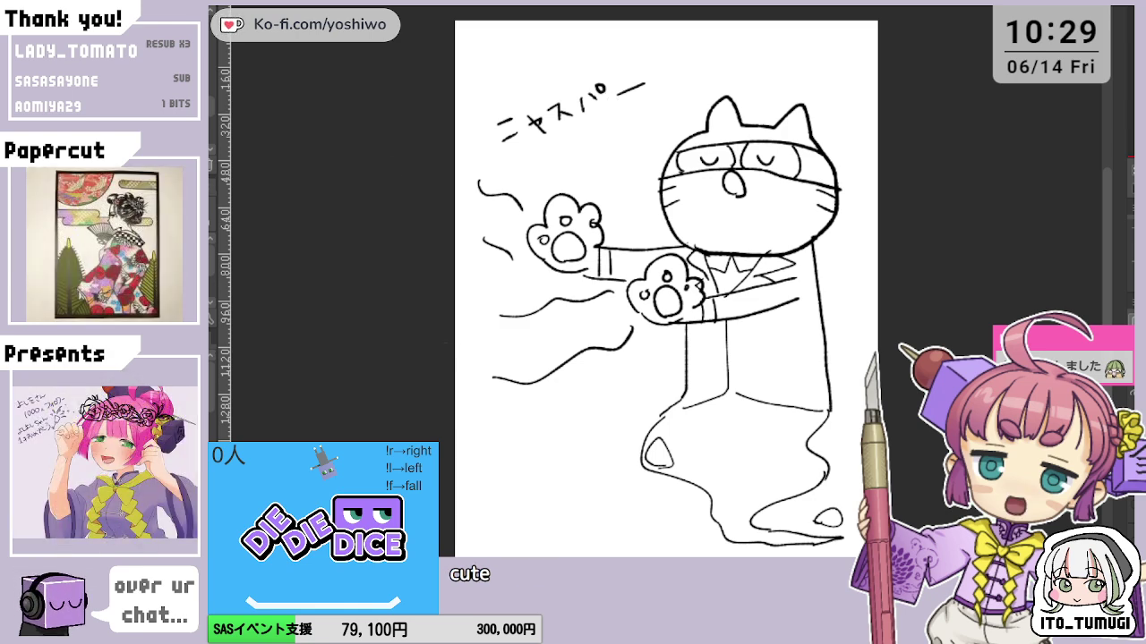
scroll(848, 197, "down", 2)
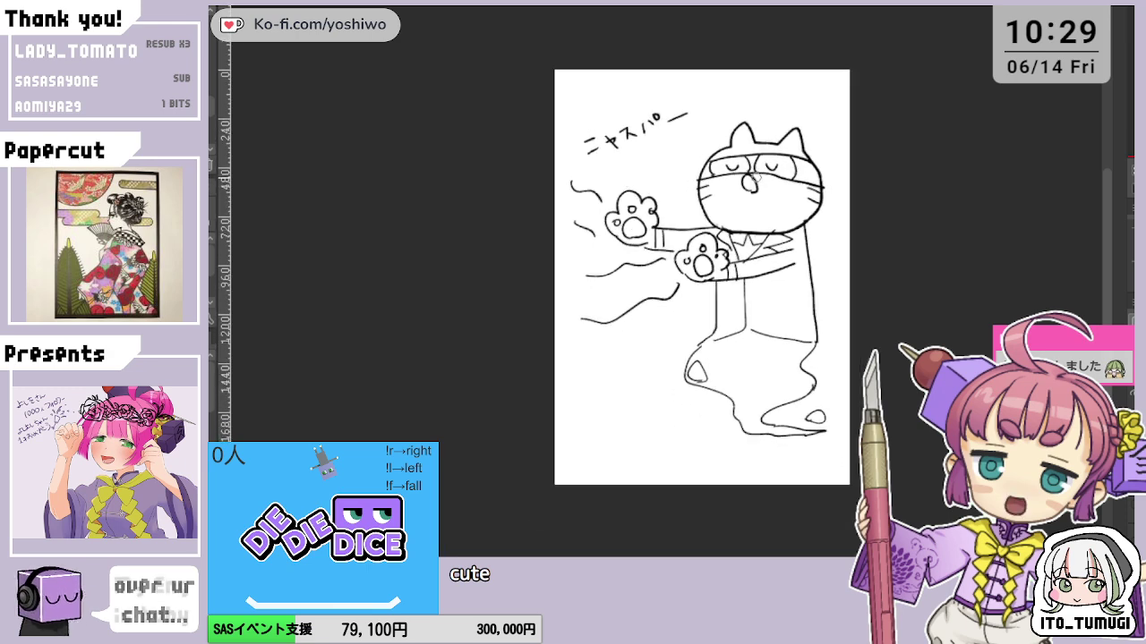
Switch to the web browser, search images for ニャスパー, and view its official artwork and trading cards as a comparison for the sketch
scroll(848, 197, "up", 1)
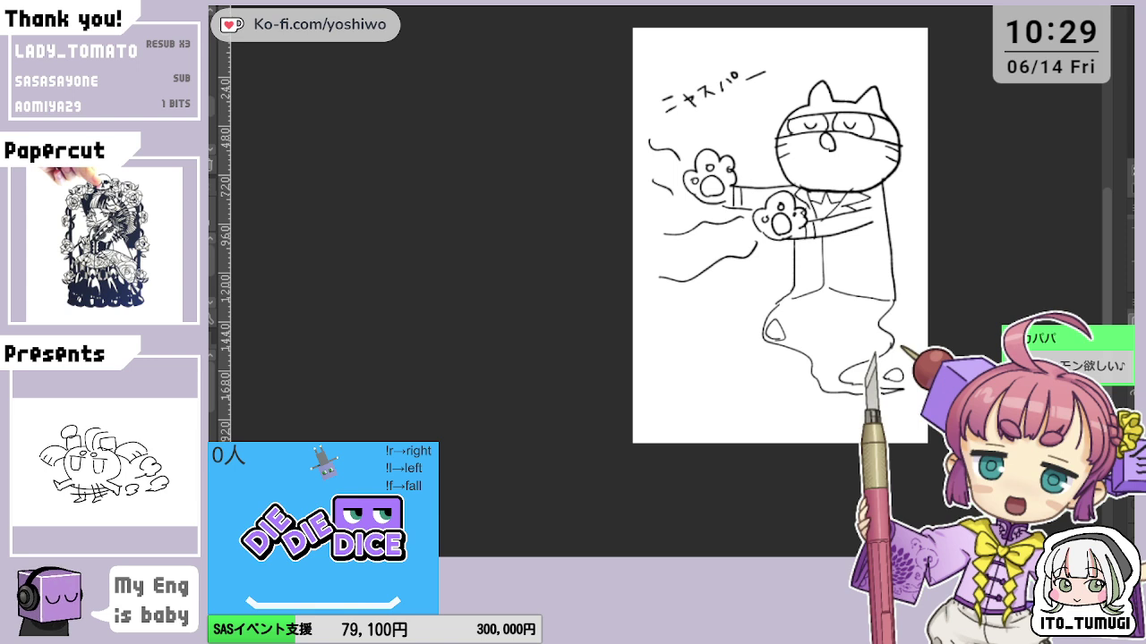
key("alt+Tab")
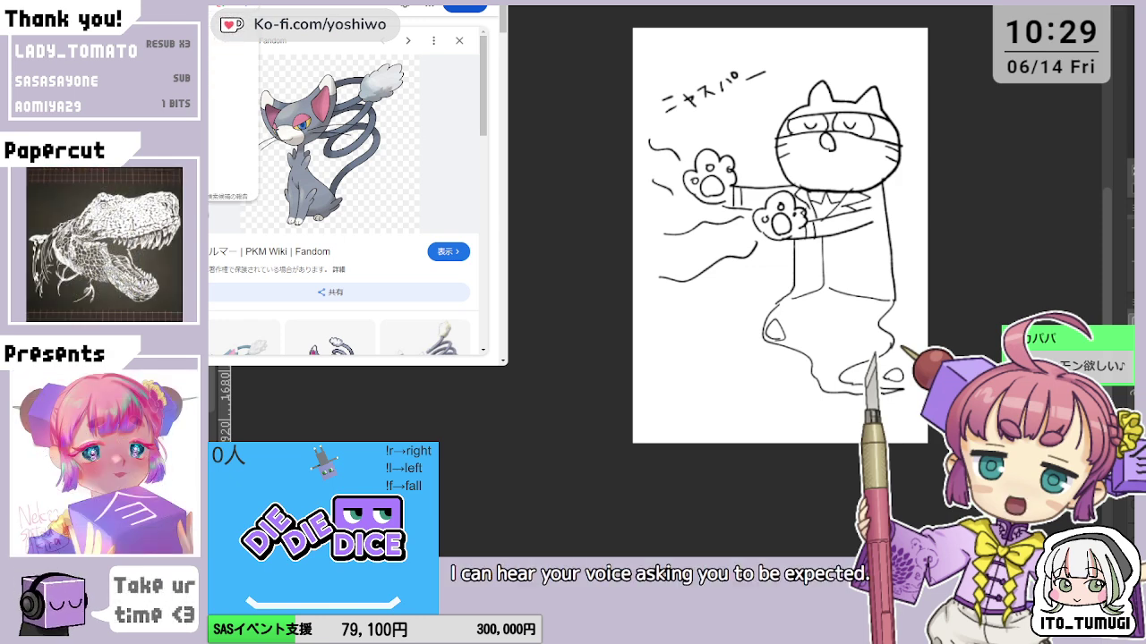
key("Return")
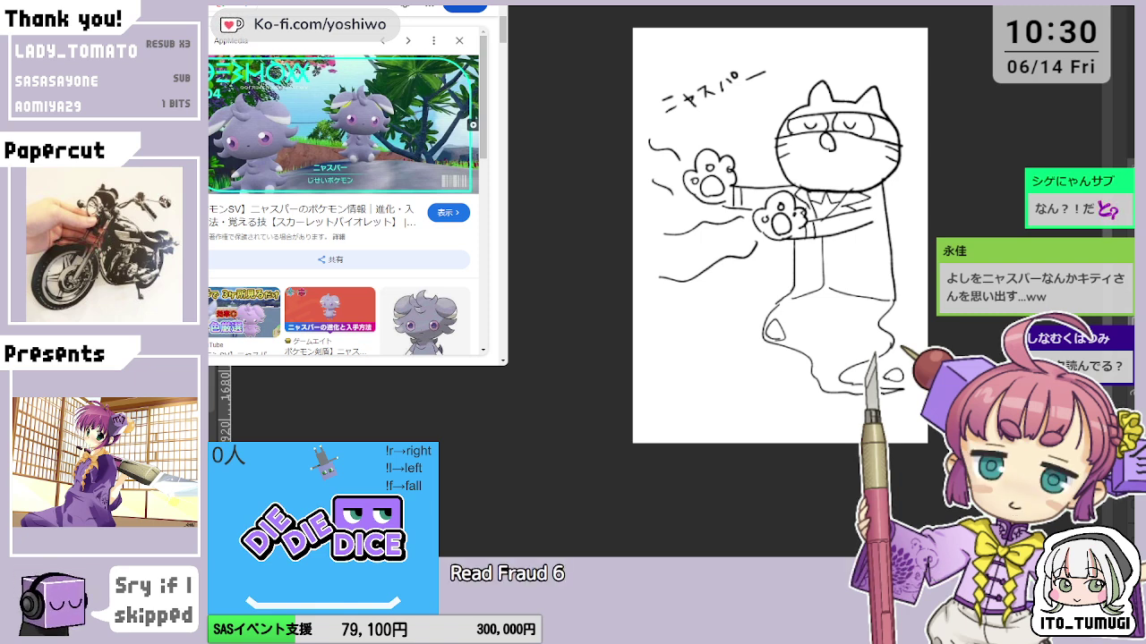
key("Right")
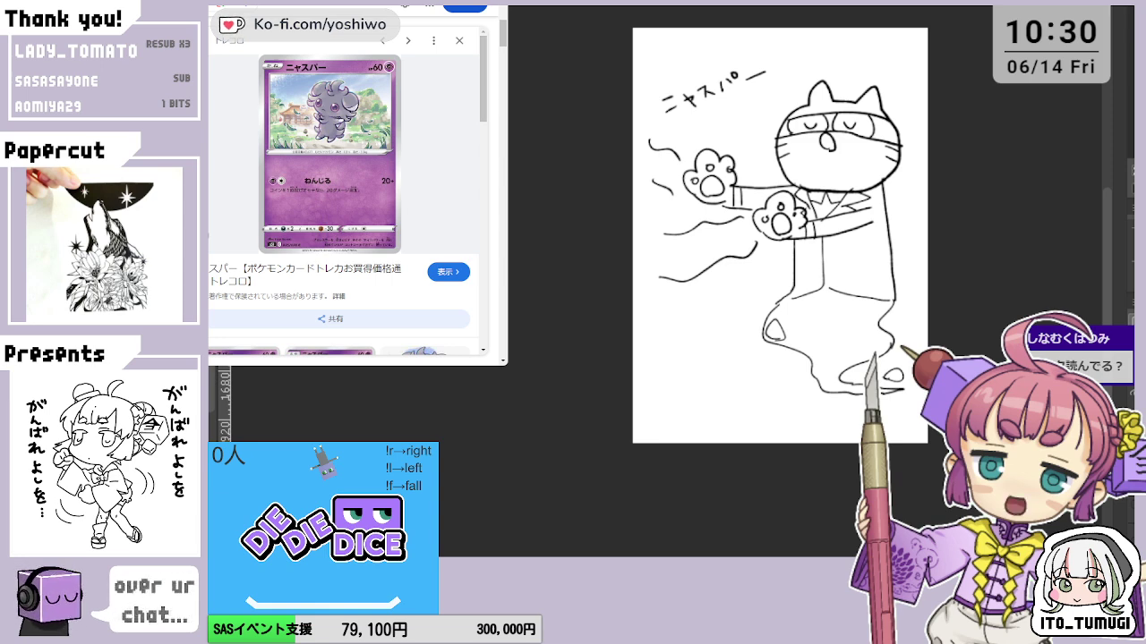
key("Right")
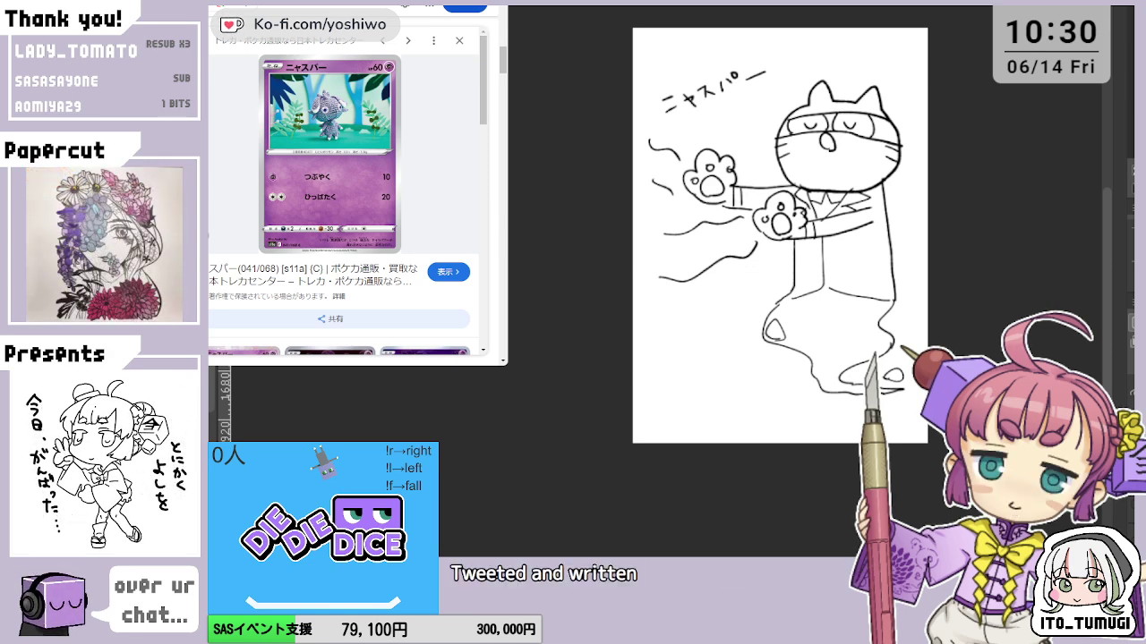
scroll(343, 179, "up", 1)
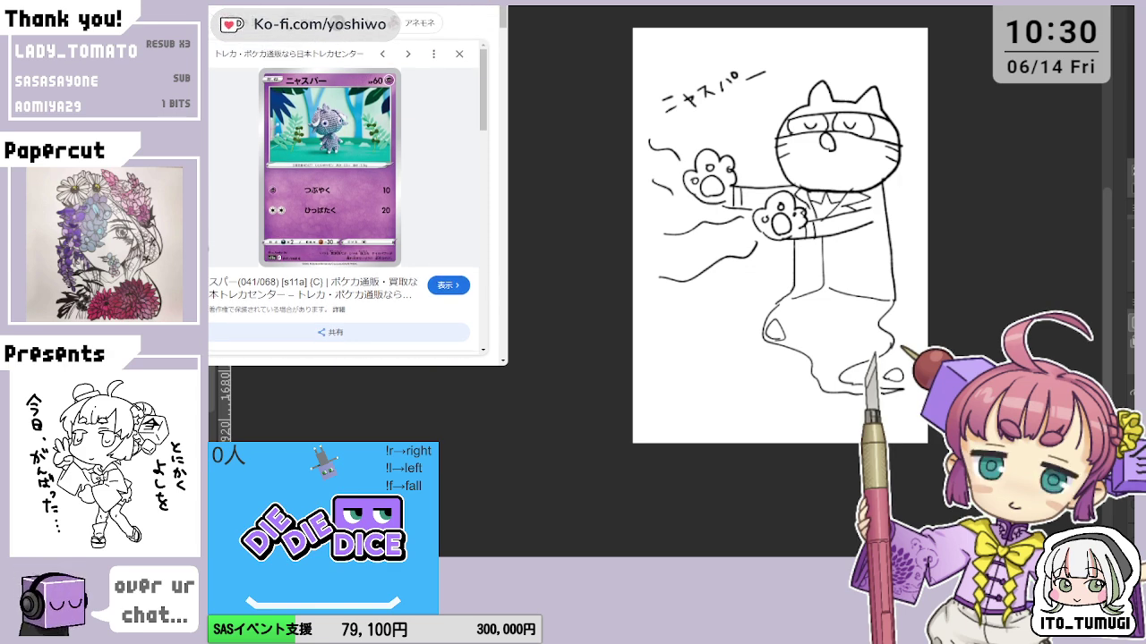
key("Right")
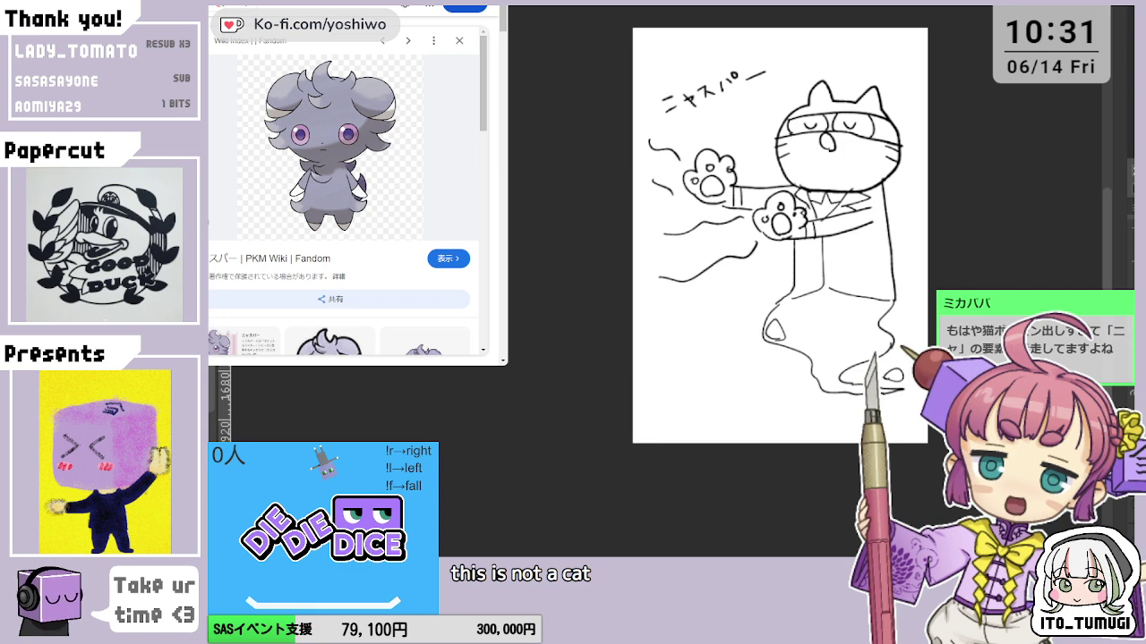
key("Right")
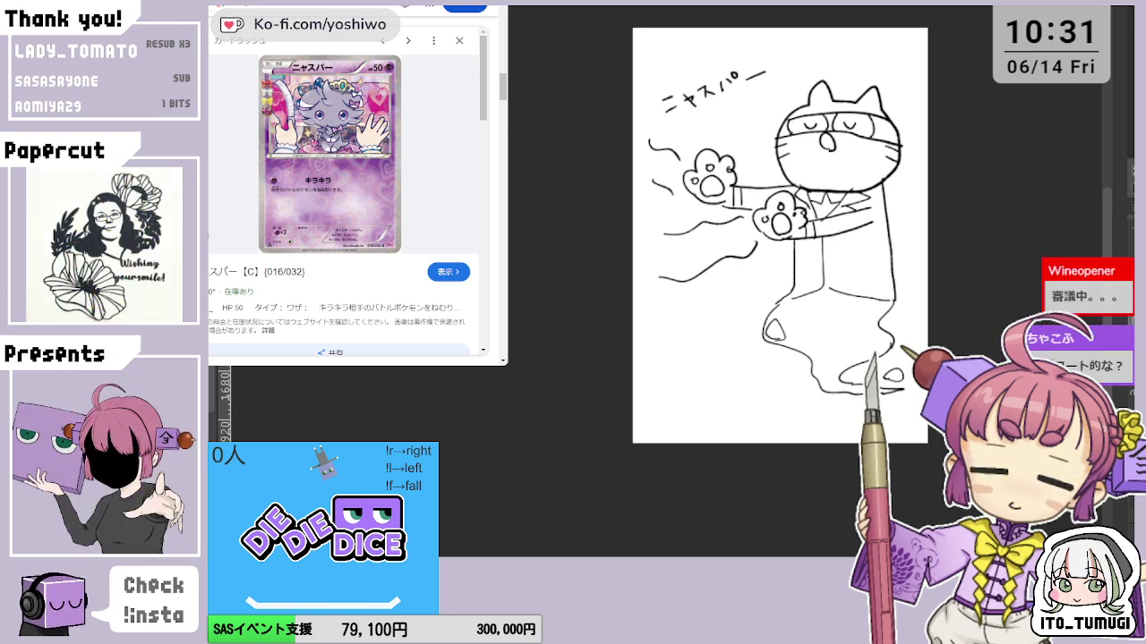
scroll(357, 179, "down", 5)
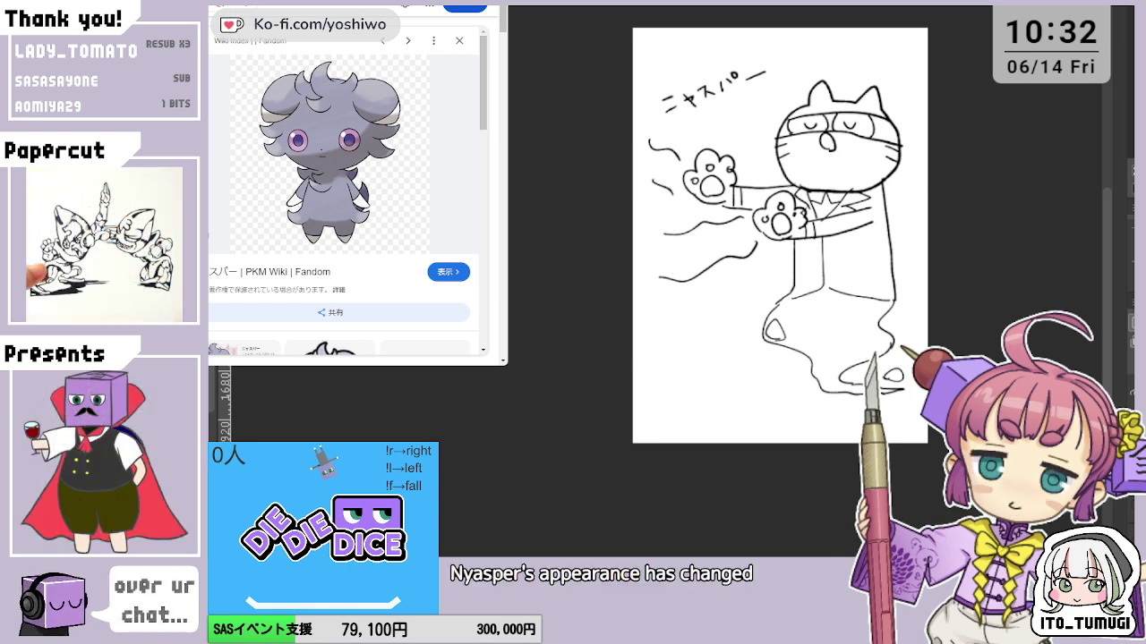
View the earlier ニャルマー drawing on the canvas, and return to the ニャスパー sketch with the reference browser hidden
scroll(707, 233, "right", 3)
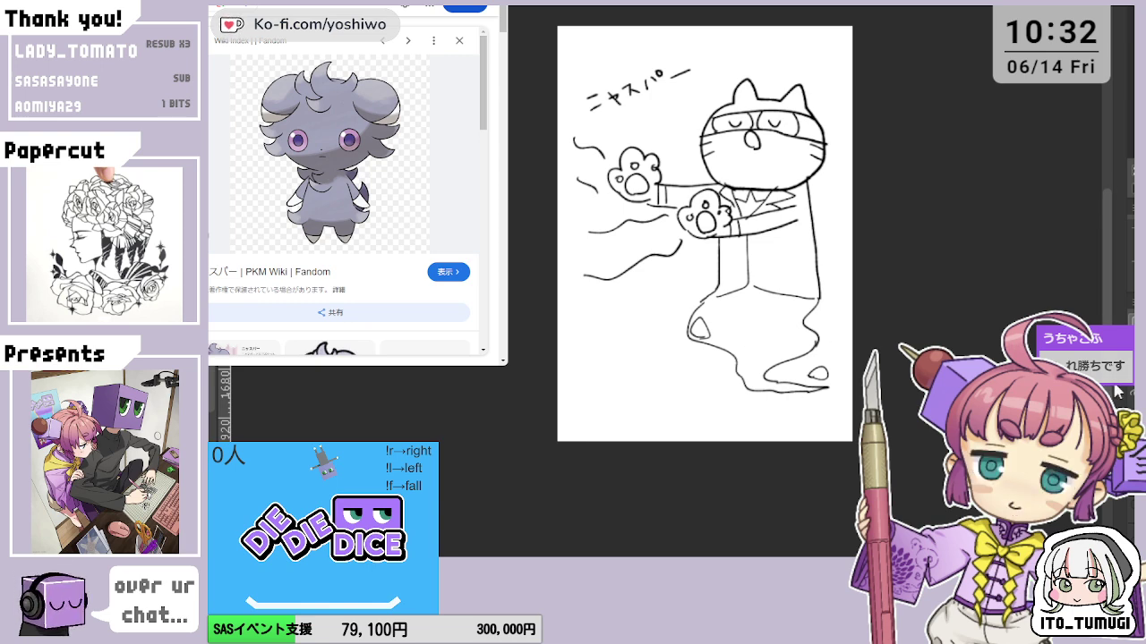
key("Delete")
key("ctrl+z")
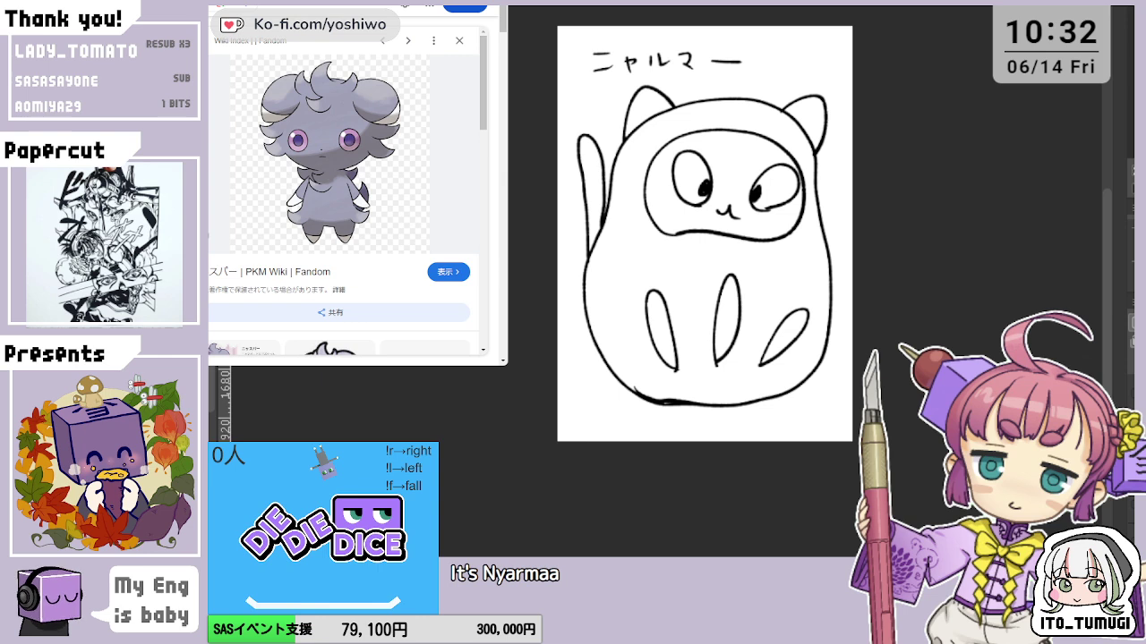
key("ctrl+Tab")
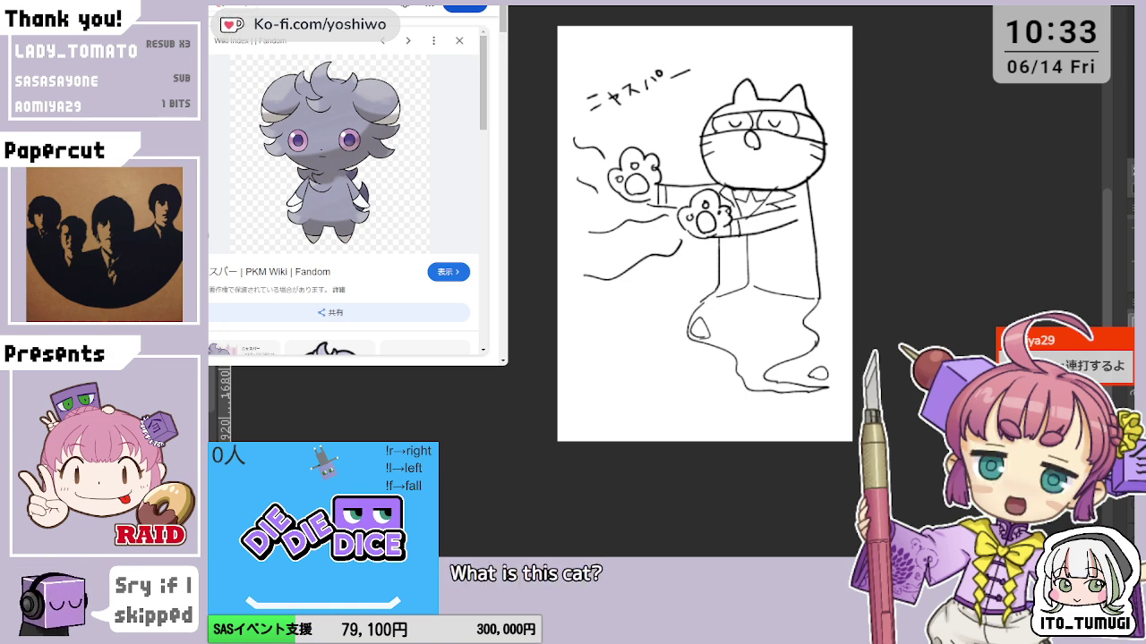
key("alt+Tab")
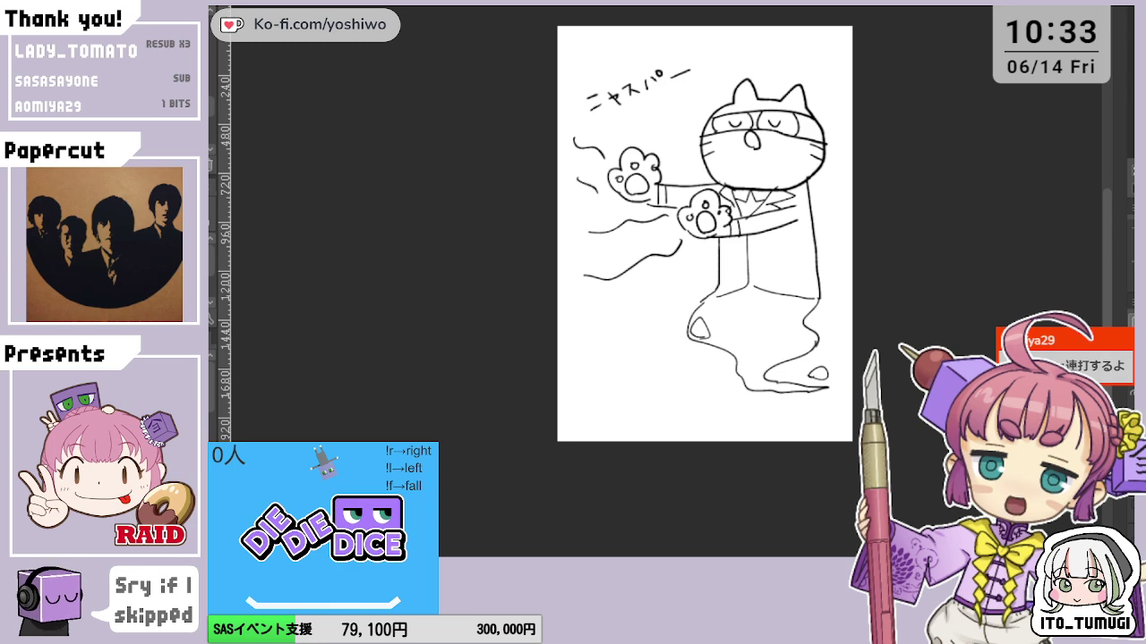